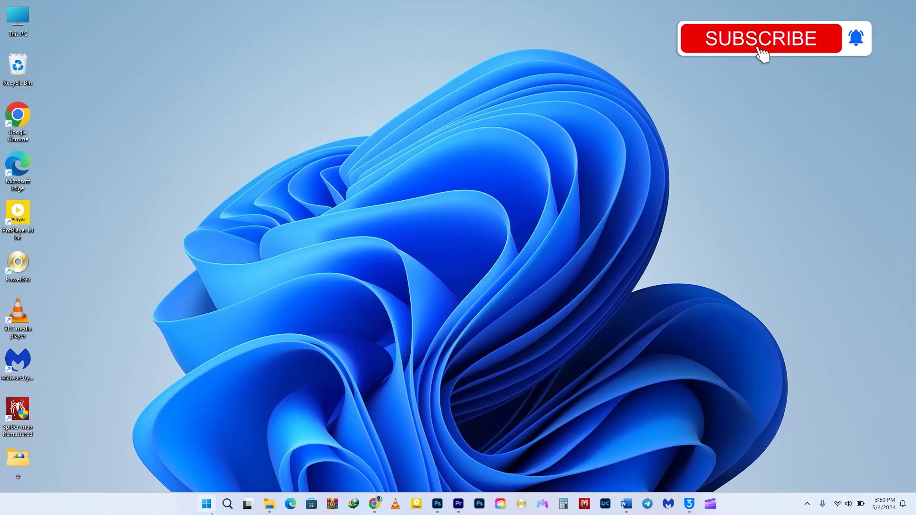
Turn Storage Sense on under System > Storage in Settings
{"action": "left_click", "coordinate": [209, 508]}
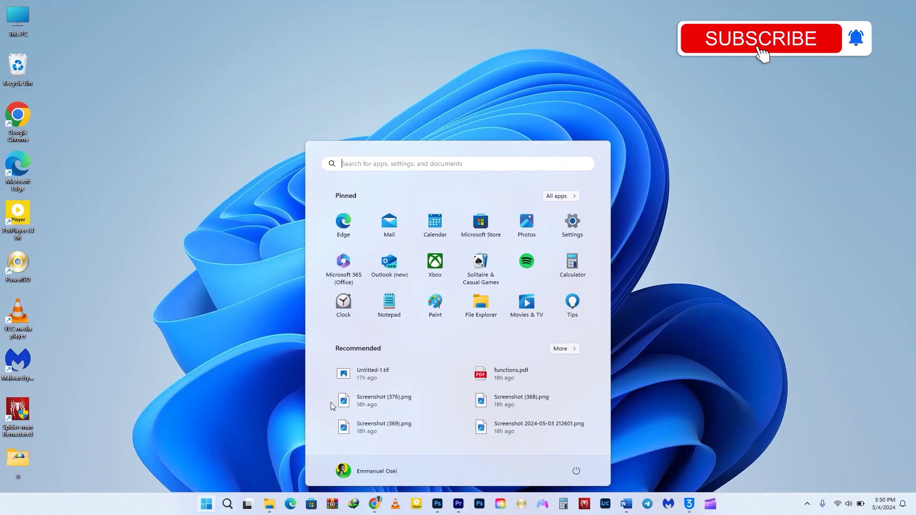
{"action": "left_click", "coordinate": [582, 227]}
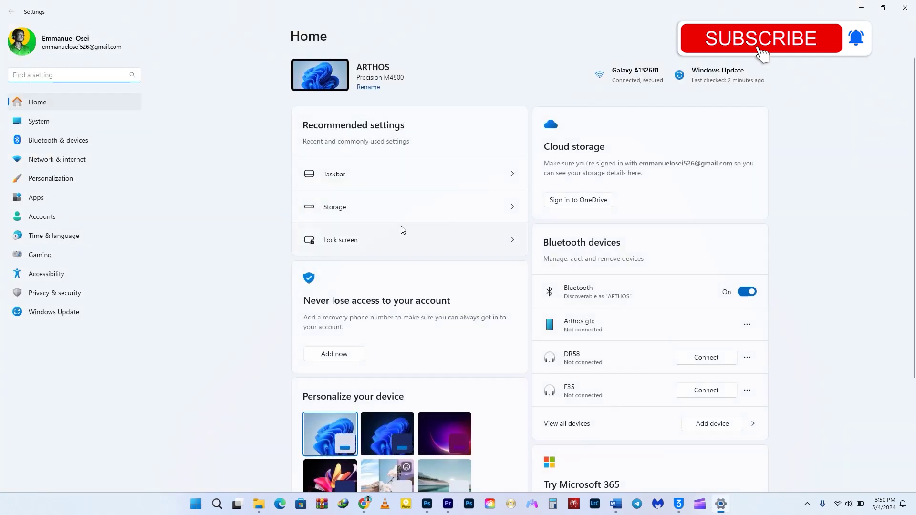
{"action": "left_click", "coordinate": [62, 127]}
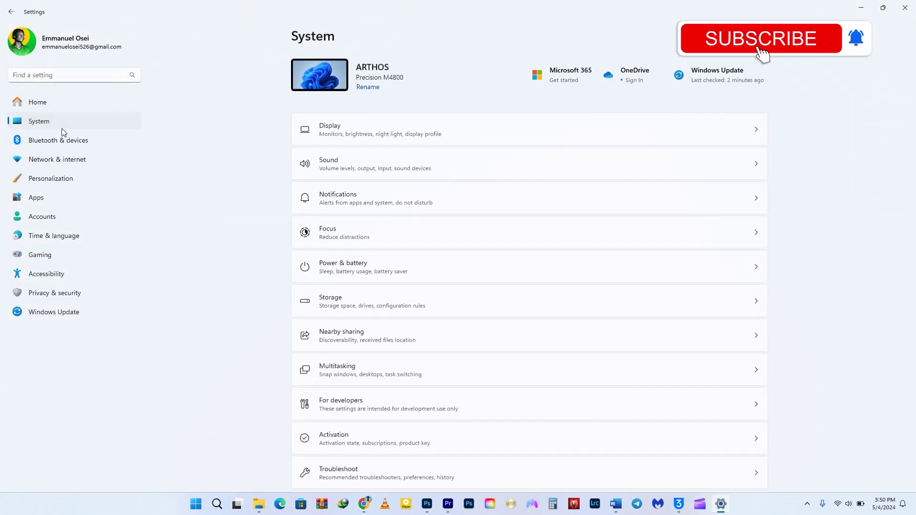
{"action": "left_click", "coordinate": [484, 307]}
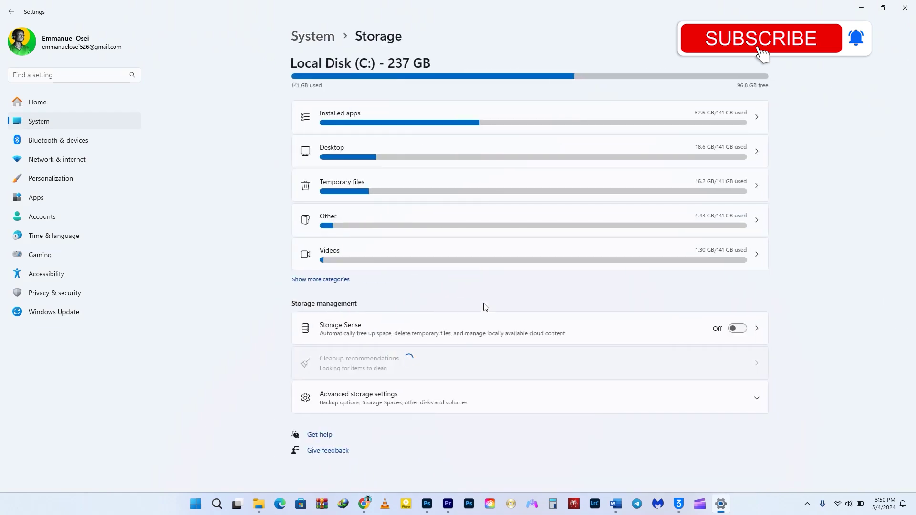
{"action": "left_click", "coordinate": [740, 329]}
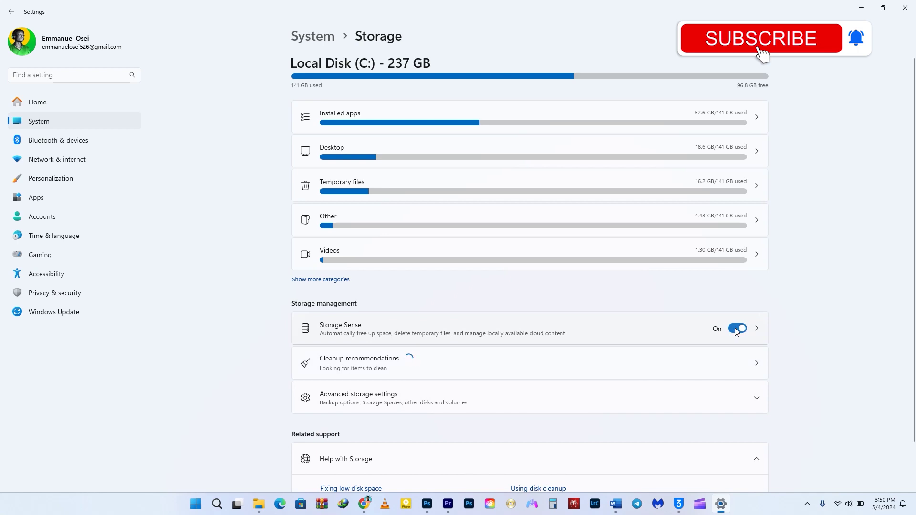
Set Storage Sense to run every week and delete recycle bin files after 14 days
{"action": "left_click", "coordinate": [485, 334]}
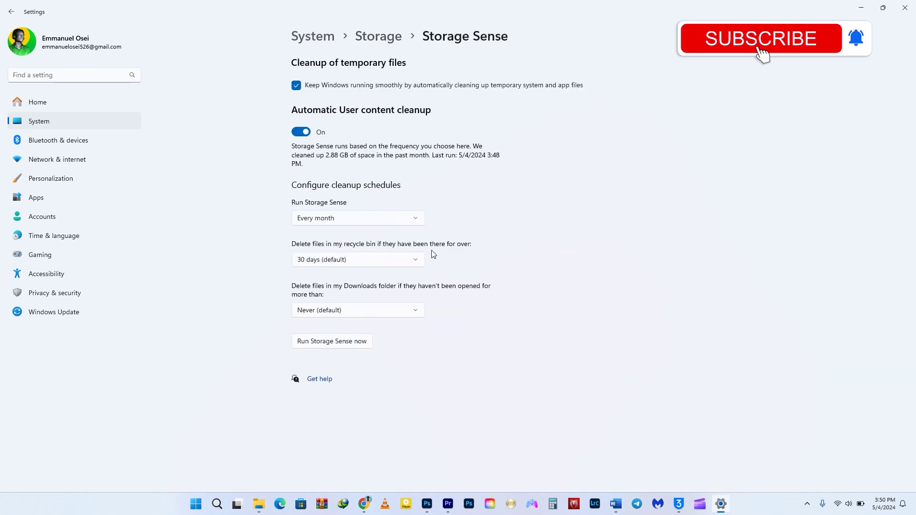
{"action": "left_click", "coordinate": [401, 223]}
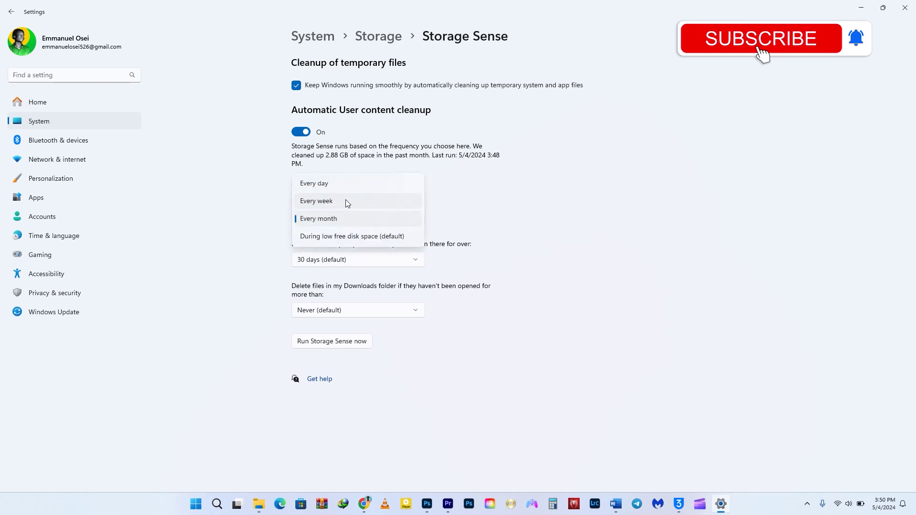
{"action": "left_click", "coordinate": [348, 202]}
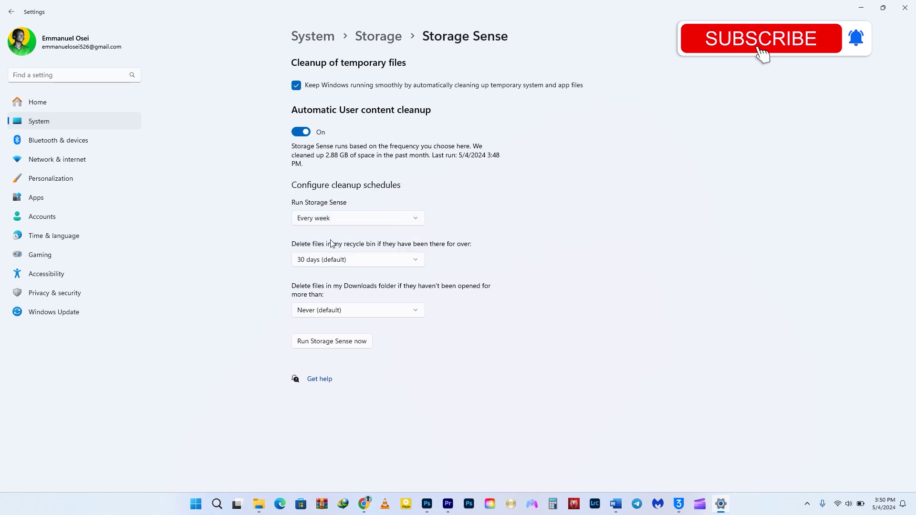
{"action": "left_click", "coordinate": [328, 260]}
{"action": "left_click", "coordinate": [320, 244]}
Permanently delete the 63.5 MB Recycle Bin selection from Storage's cleanup recommendations
{"action": "left_click", "coordinate": [15, 9]}
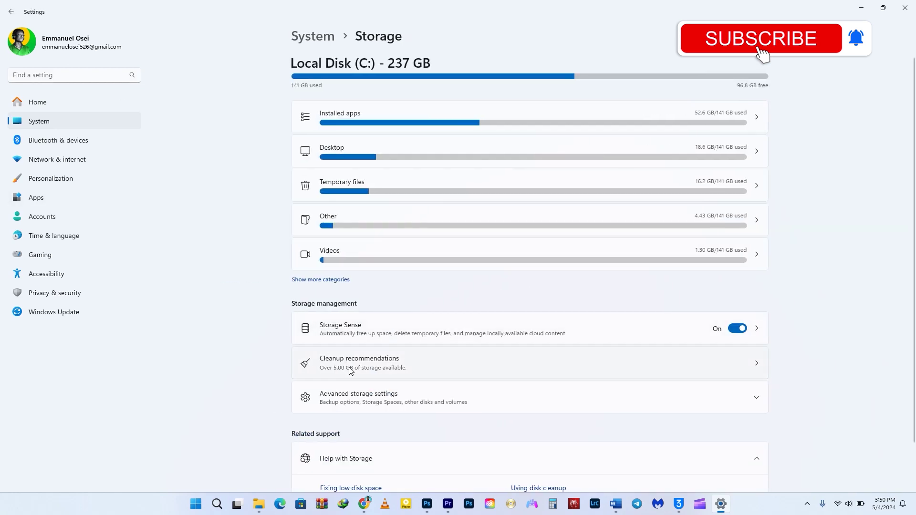
{"action": "left_click", "coordinate": [351, 368]}
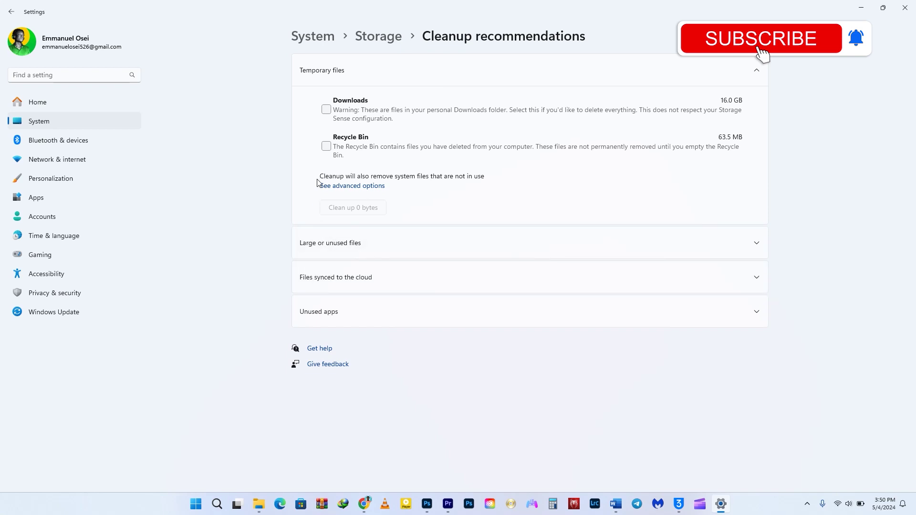
{"action": "left_click", "coordinate": [327, 146]}
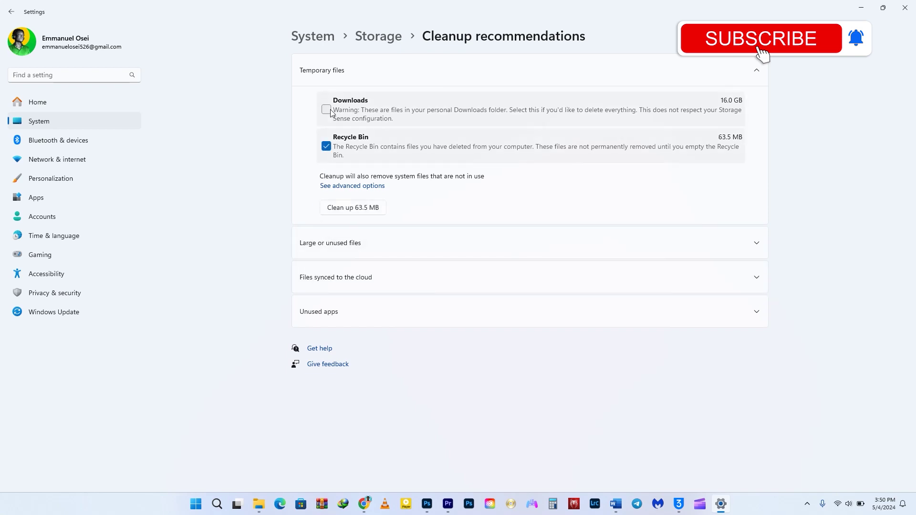
{"action": "left_click", "coordinate": [353, 209]}
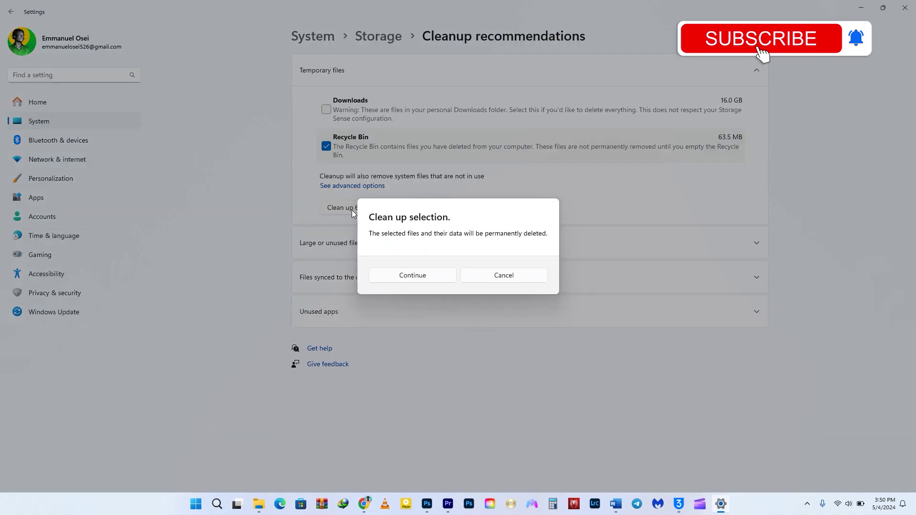
{"action": "left_click", "coordinate": [411, 276]}
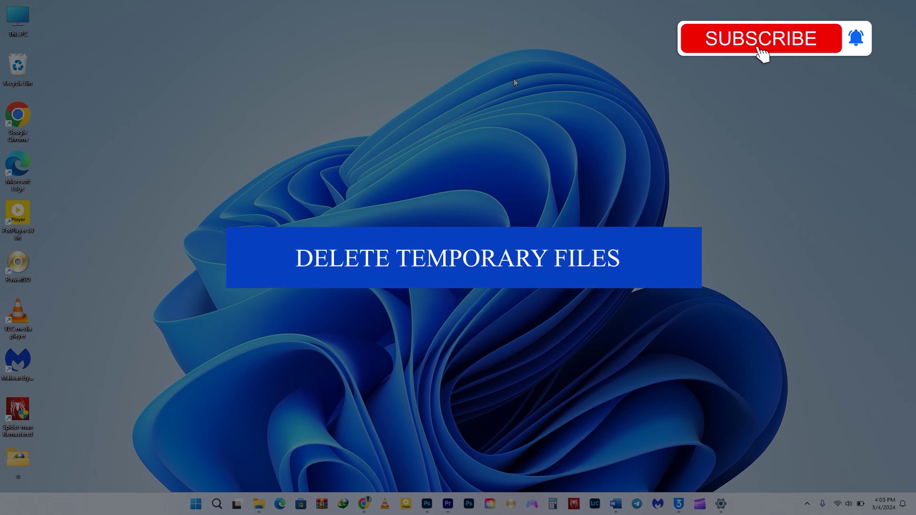
Open %temp% from Run and delete all its items, skipping those still in use
{"action": "key", "text": "super+r"}
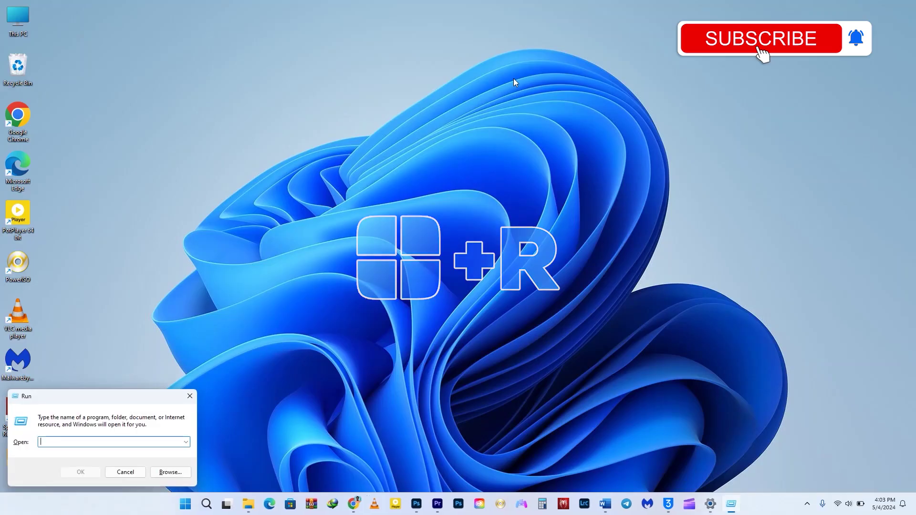
{"action": "type", "text": "%t"}
{"action": "type", "text": "emp"}
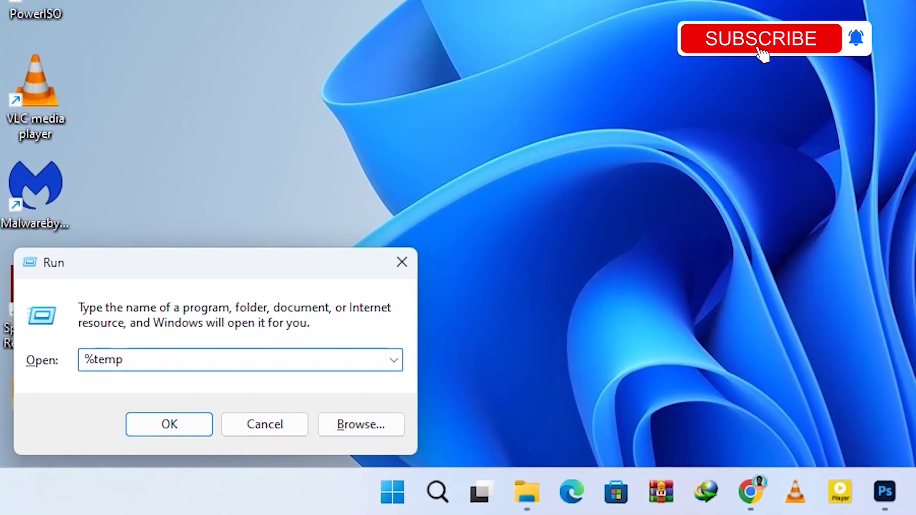
{"action": "type", "text": "%"}
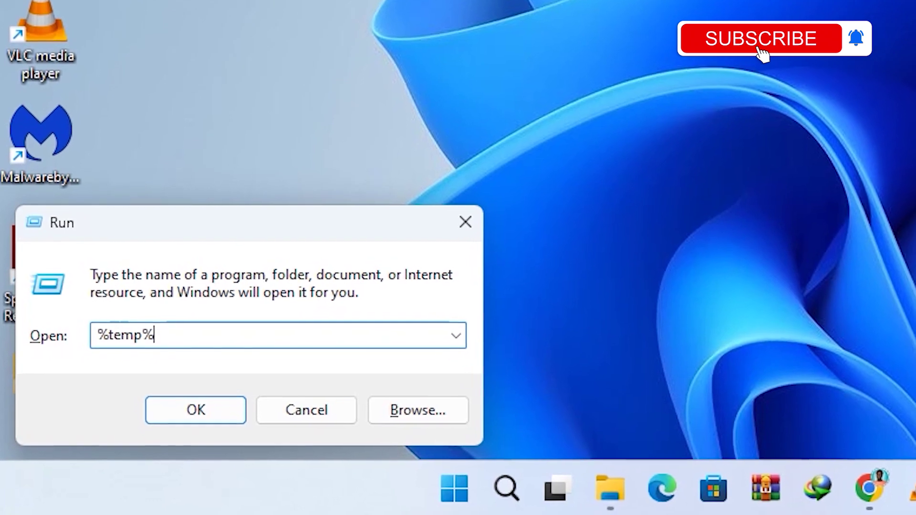
{"action": "key", "text": "Return"}
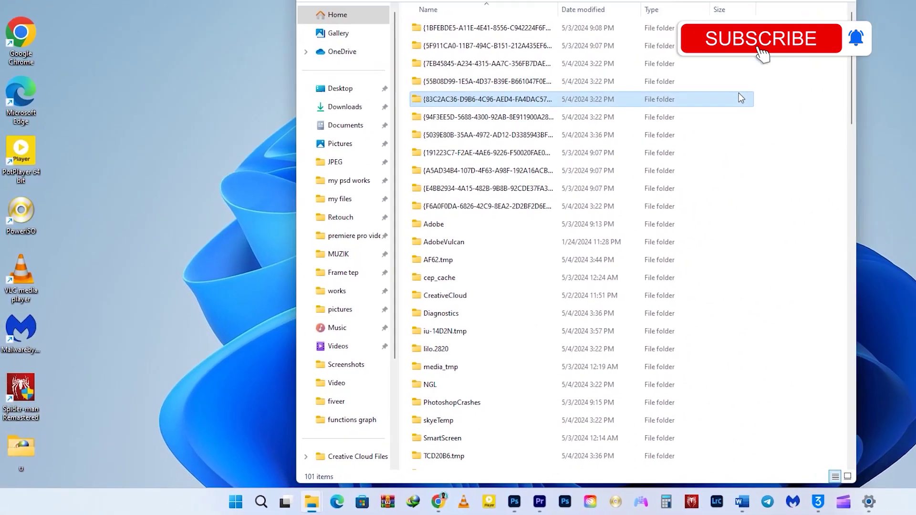
{"action": "key", "text": "ctrl+a"}
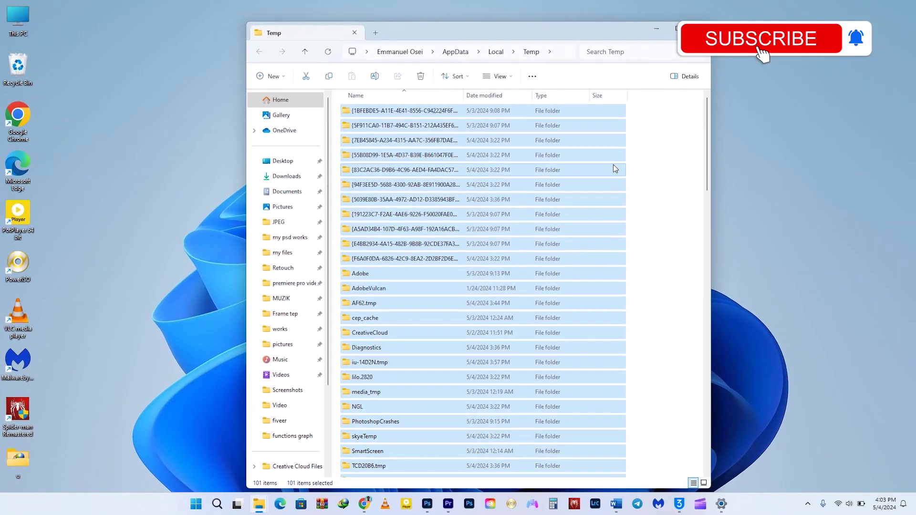
{"action": "right_click", "coordinate": [653, 142]}
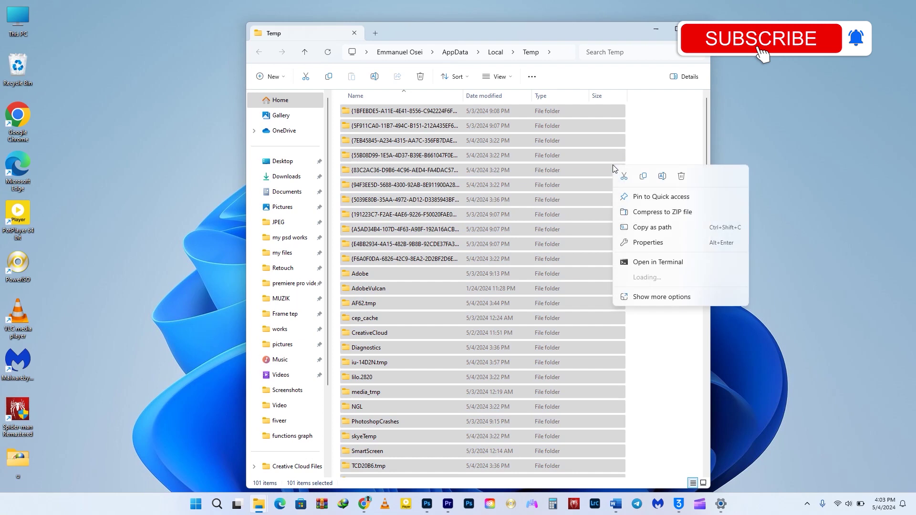
{"action": "left_click", "coordinate": [681, 176]}
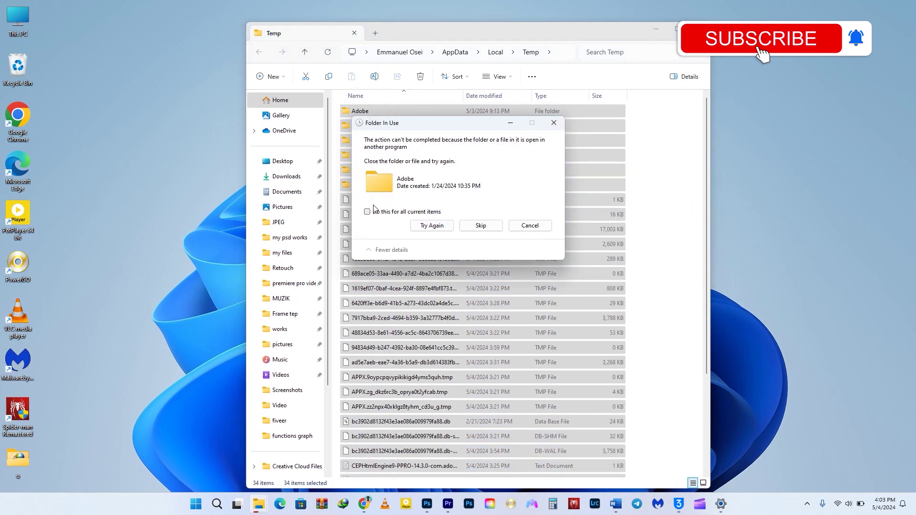
{"action": "left_click", "coordinate": [480, 226]}
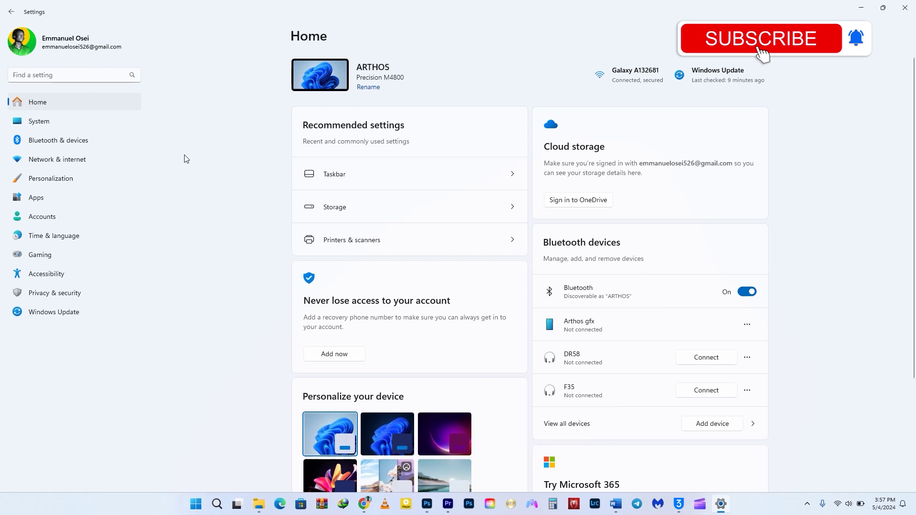
Uninstall TikTok from Apps > Installed apps, then open VoiceBot's options menu
{"action": "left_click", "coordinate": [60, 192]}
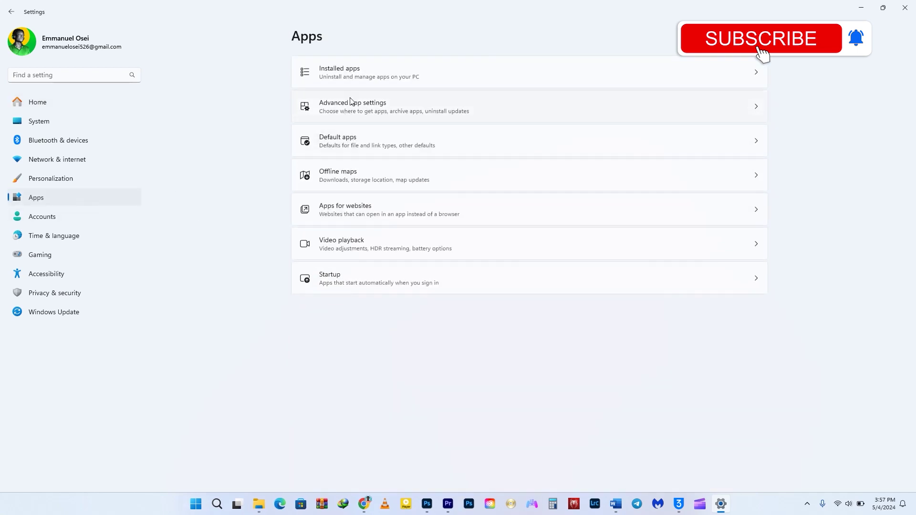
{"action": "left_click", "coordinate": [360, 76]}
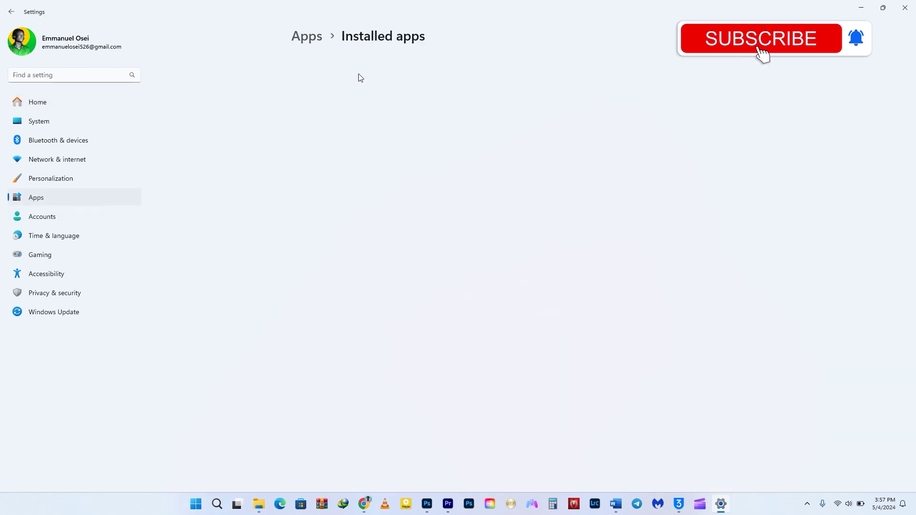
{"action": "scroll", "coordinate": [505, 280], "scroll_direction": "down", "scroll_amount": 20}
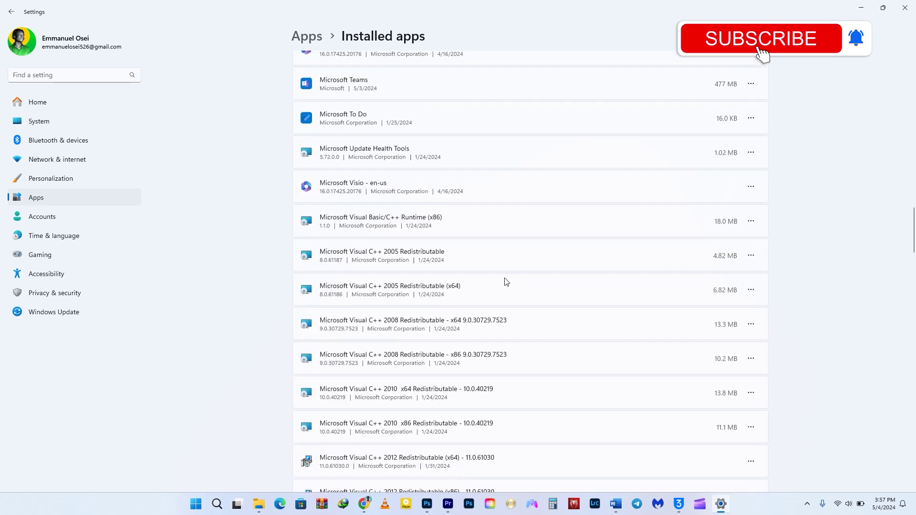
{"action": "scroll", "coordinate": [506, 282], "scroll_direction": "down", "scroll_amount": 20}
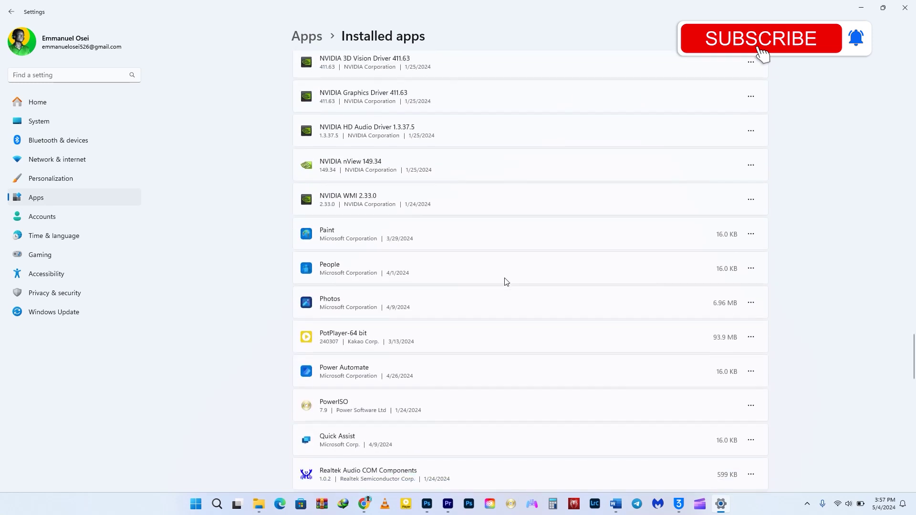
{"action": "scroll", "coordinate": [506, 281], "scroll_direction": "down", "scroll_amount": 20}
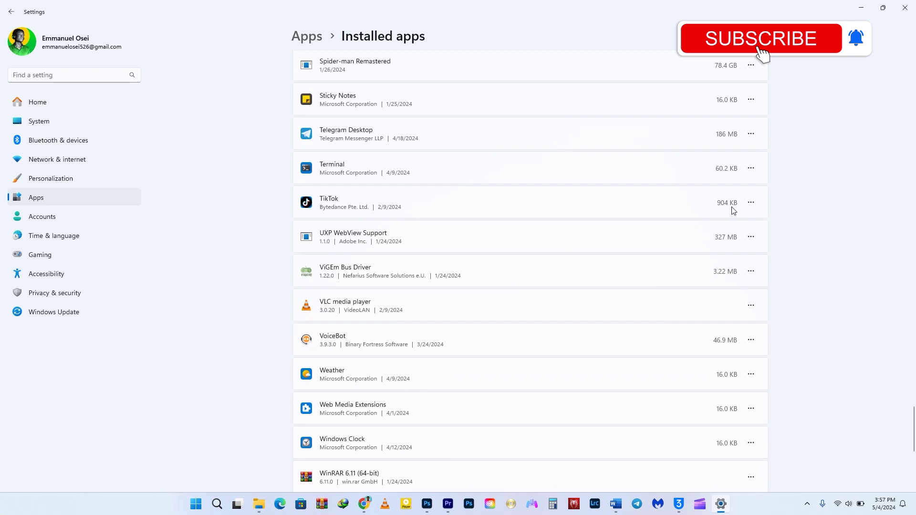
{"action": "left_click", "coordinate": [750, 202]}
{"action": "left_click", "coordinate": [670, 255]}
{"action": "left_click", "coordinate": [733, 258]}
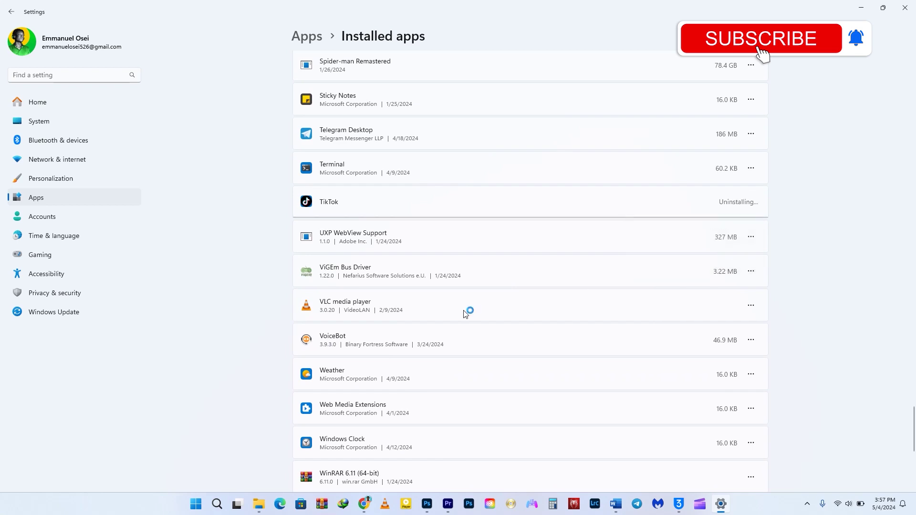
{"action": "scroll", "coordinate": [465, 312], "scroll_direction": "down", "scroll_amount": 3}
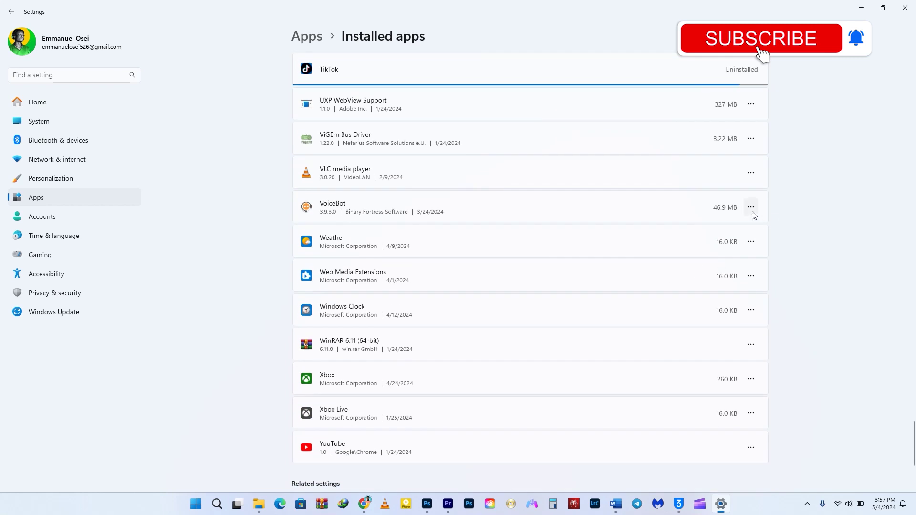
{"action": "left_click", "coordinate": [750, 208]}
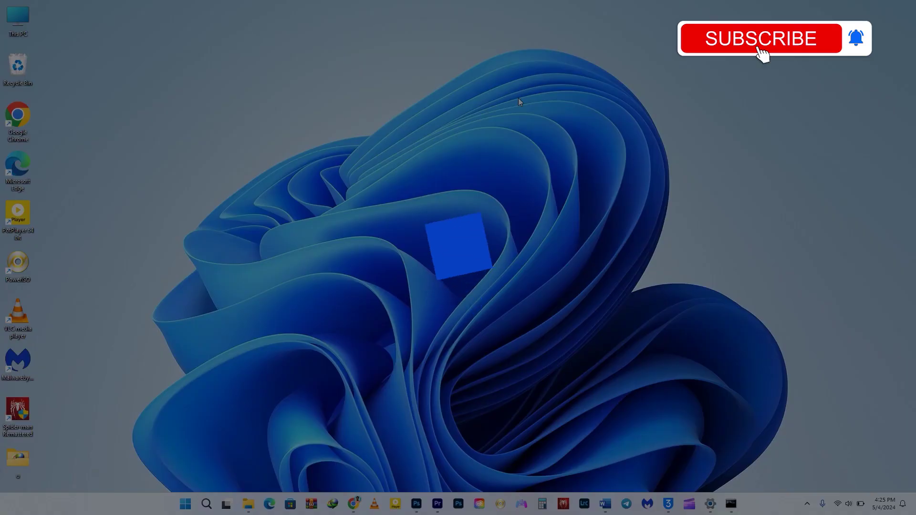
Make High performance the active plan in Power Options and open its plan settings
{"action": "left_click", "coordinate": [192, 507]}
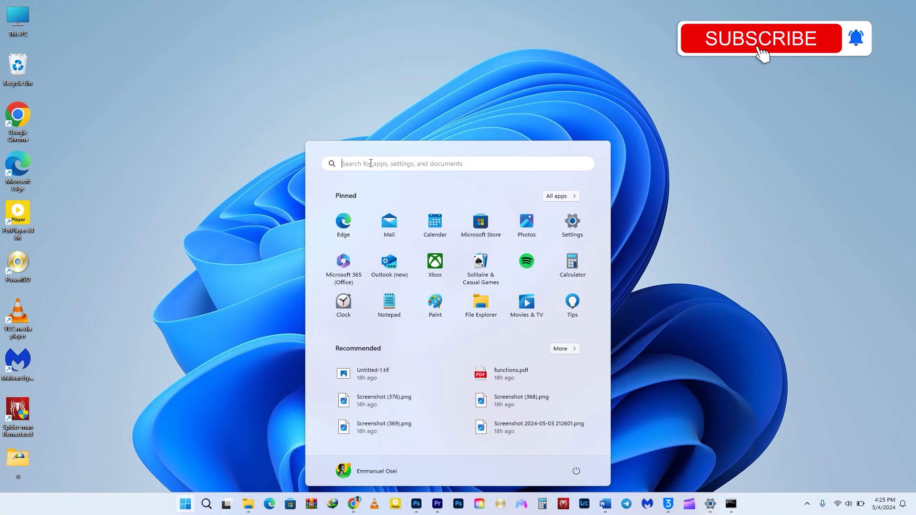
{"action": "type", "text": "power"}
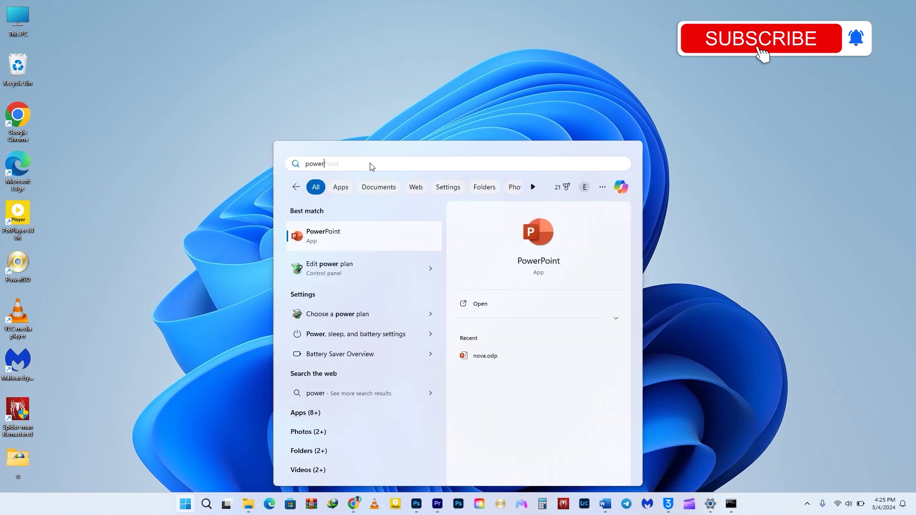
{"action": "left_click", "coordinate": [345, 264]}
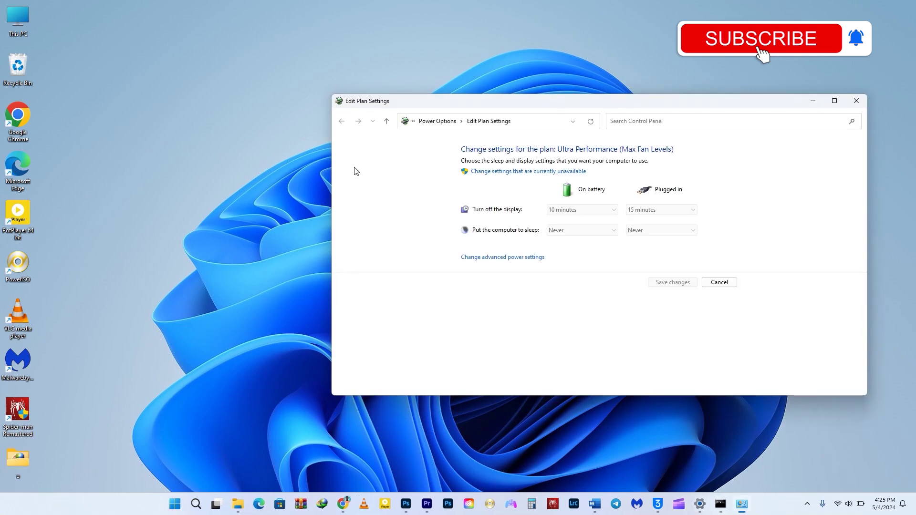
{"action": "left_click", "coordinate": [387, 121]}
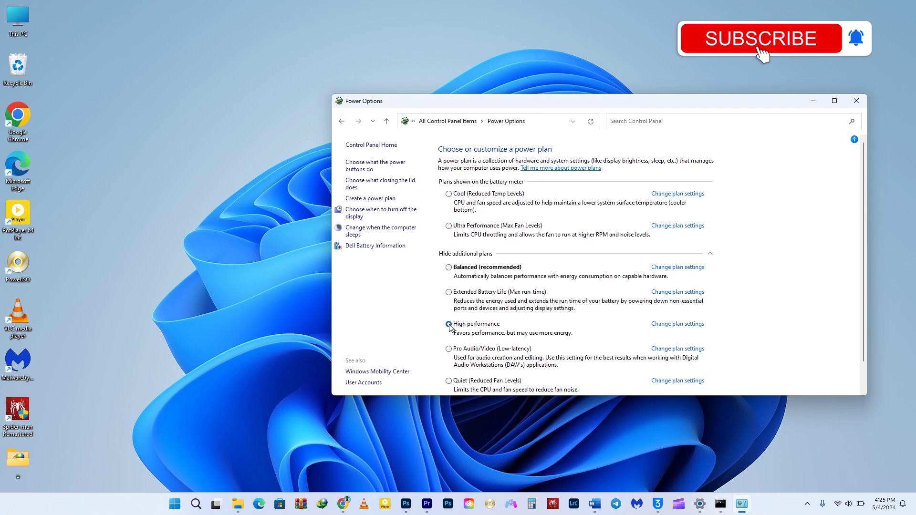
{"action": "left_click", "coordinate": [666, 324]}
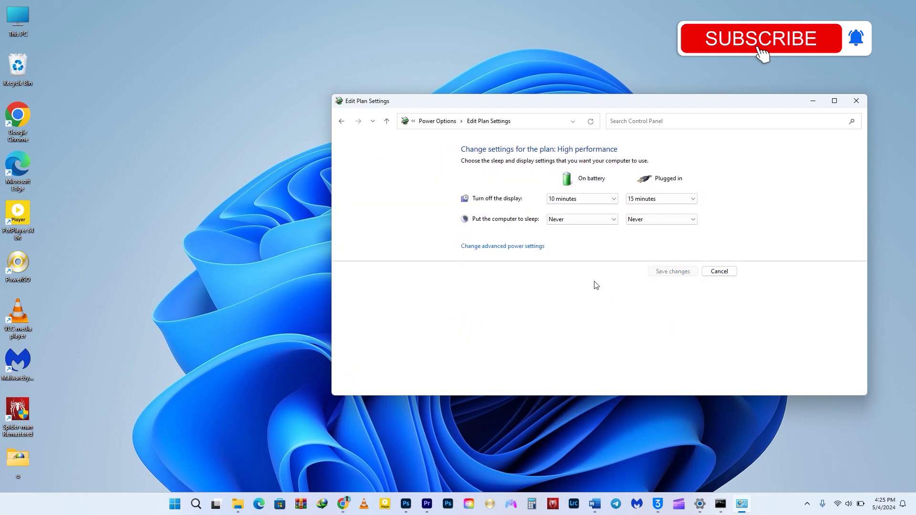
Set the High performance plan's minimum processor state on battery to 100%
{"action": "left_click", "coordinate": [509, 247]}
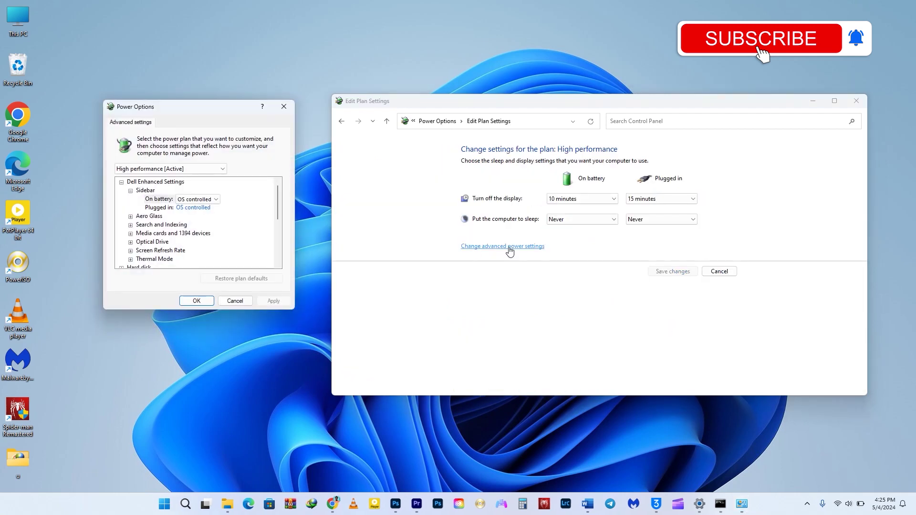
{"action": "scroll", "coordinate": [163, 227], "scroll_direction": "down", "scroll_amount": 3}
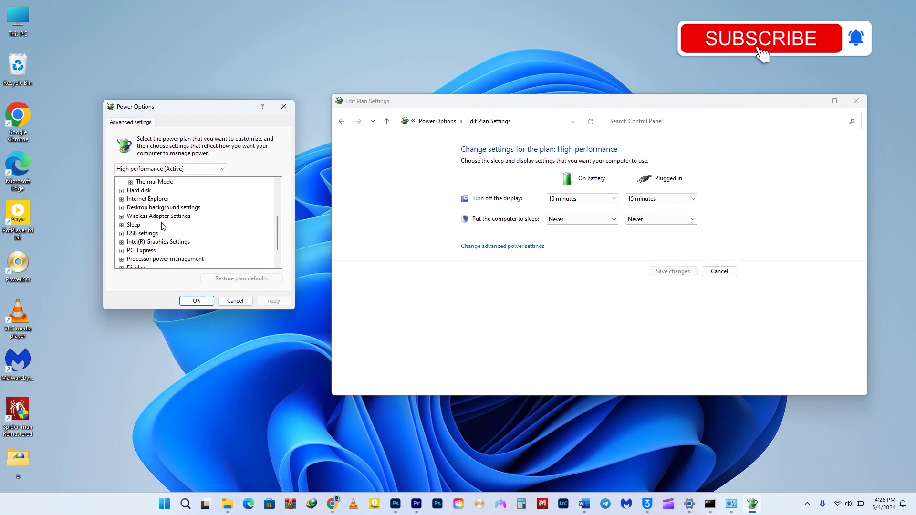
{"action": "scroll", "coordinate": [163, 226], "scroll_direction": "down", "scroll_amount": 1}
{"action": "left_click", "coordinate": [121, 233]}
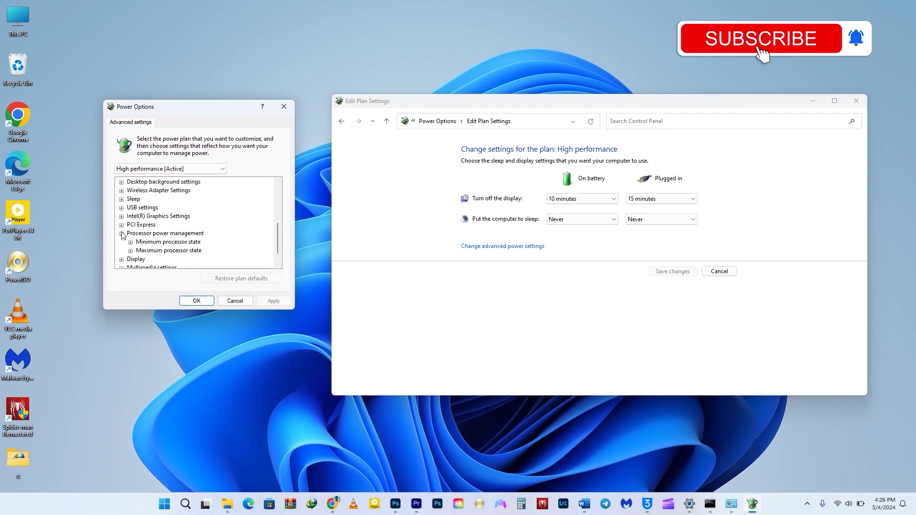
{"action": "left_click", "coordinate": [131, 242]}
{"action": "scroll", "coordinate": [130, 241], "scroll_direction": "down", "scroll_amount": 1}
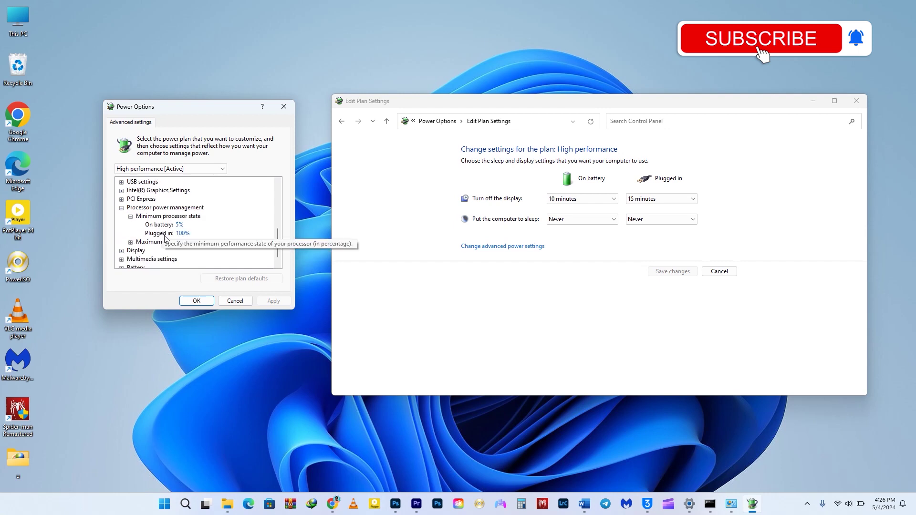
{"action": "left_click", "coordinate": [131, 242]}
{"action": "scroll", "coordinate": [177, 222], "scroll_direction": "down", "scroll_amount": 1}
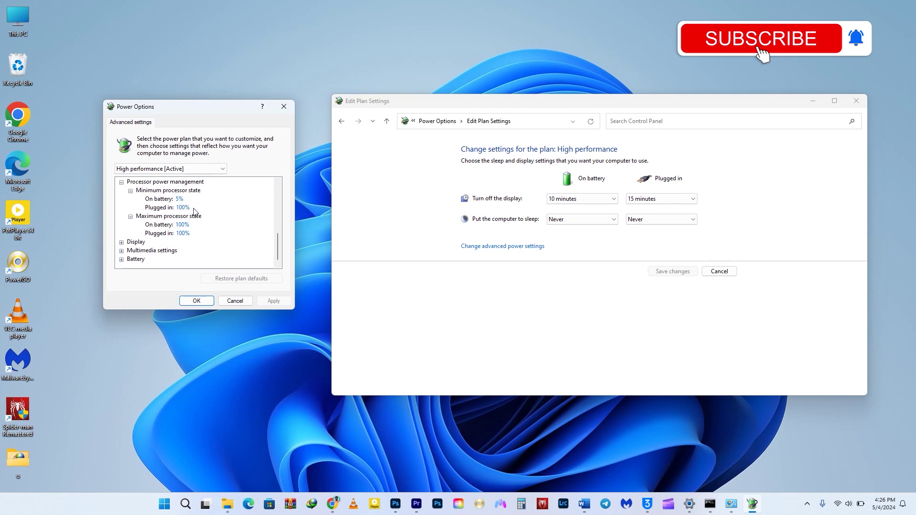
{"action": "left_click", "coordinate": [180, 199]}
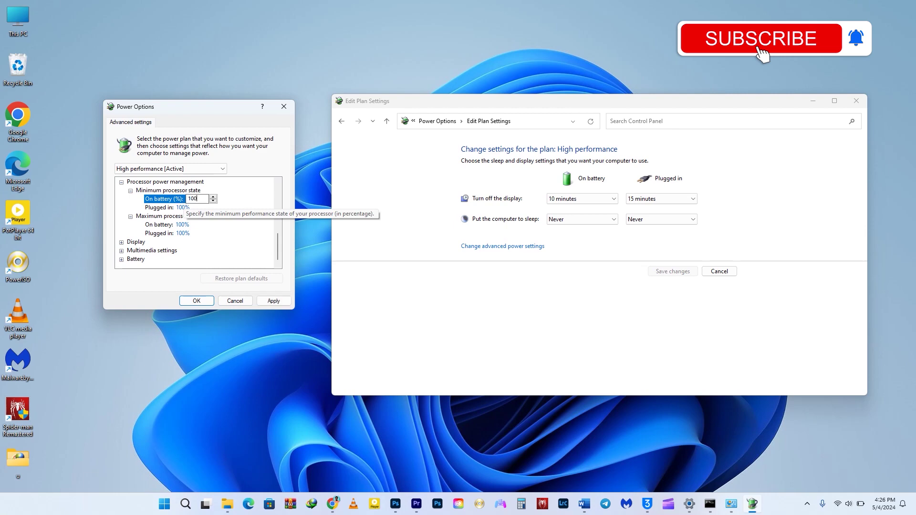
{"action": "key", "text": "Return"}
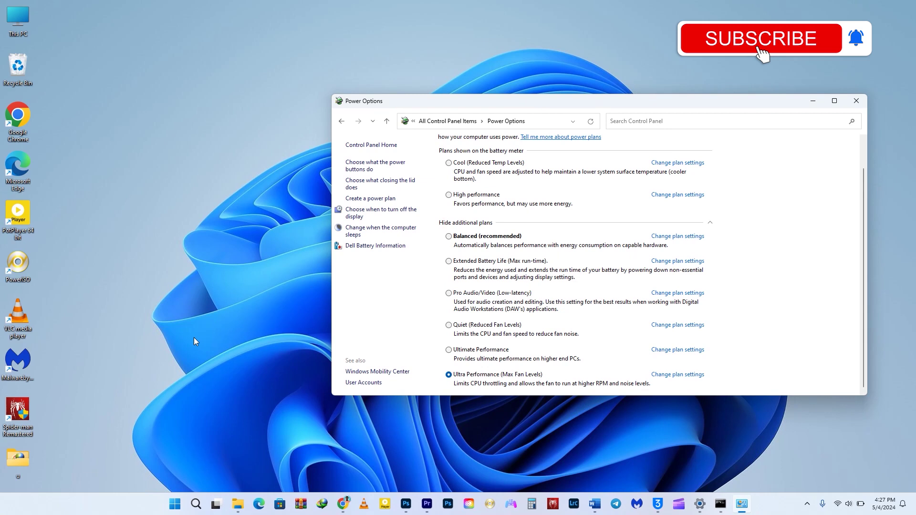
{"action": "left_click", "coordinate": [194, 507]}
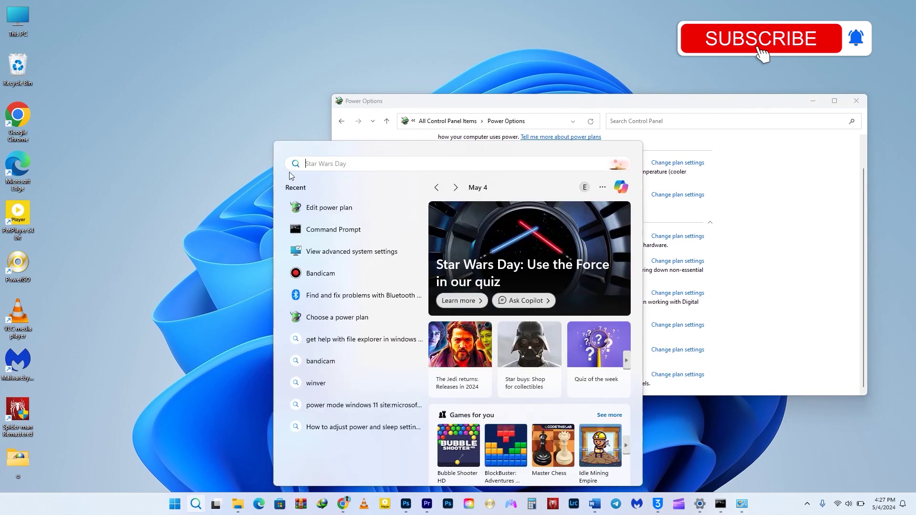
In an administrator Command Prompt, run powercfg -duplicatescheme for the High performance plan
{"action": "type", "text": "cm"}
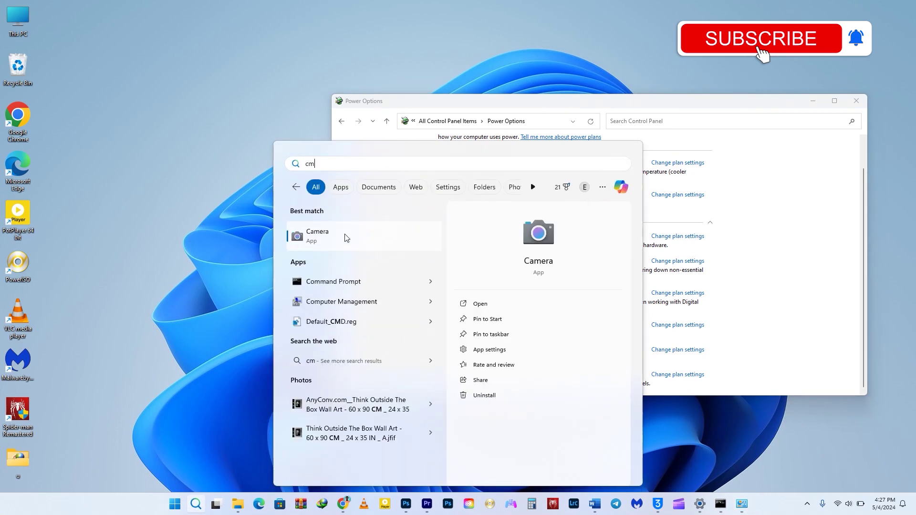
{"action": "type", "text": "d"}
{"action": "left_click", "coordinate": [519, 320]}
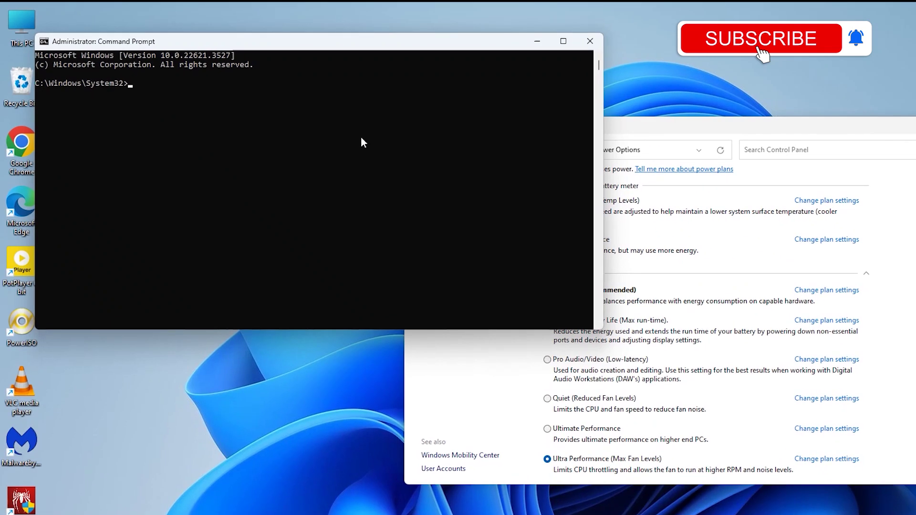
{"action": "type", "text": "powercfg -duplicatescheme 8c5e7fda-e8bf-4a96-9a85-a6e23a8c635c"}
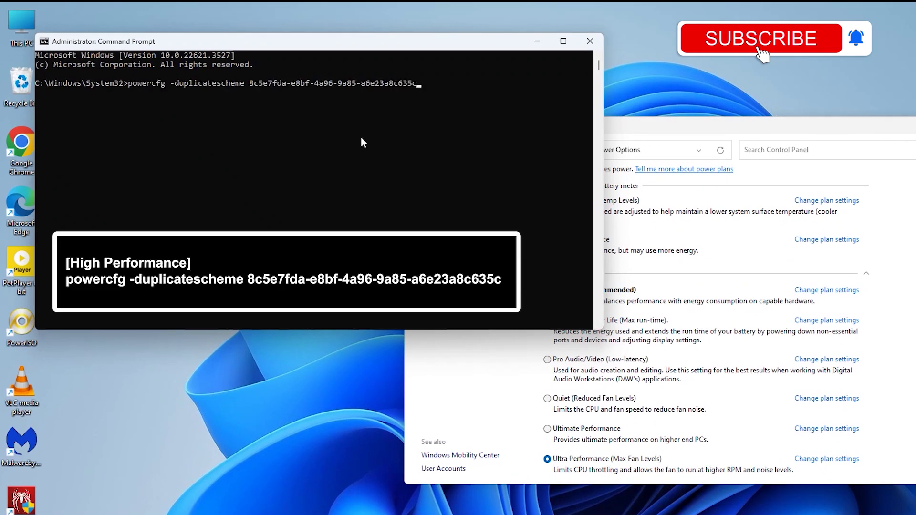
{"action": "key", "text": "Return"}
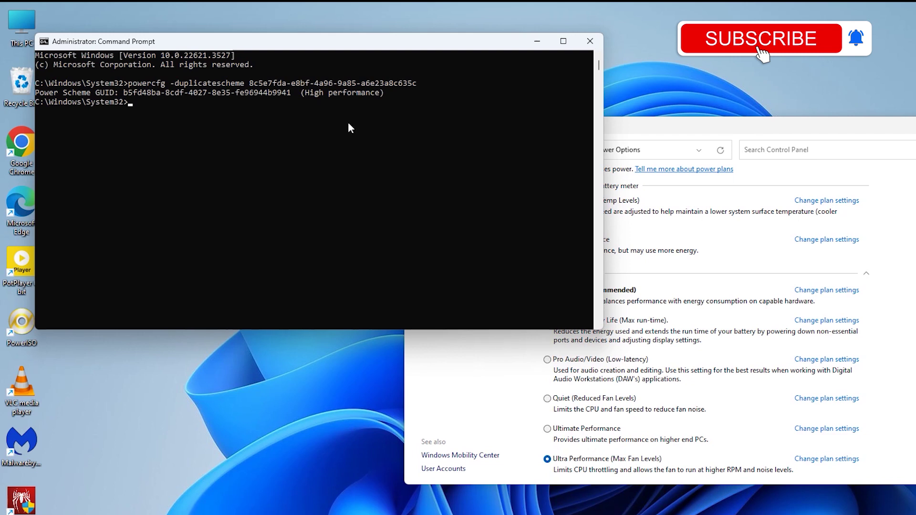
Paste the Ultimate Performance powercfg -duplicatescheme command from clipboard history and run it
{"action": "key", "text": "super+v"}
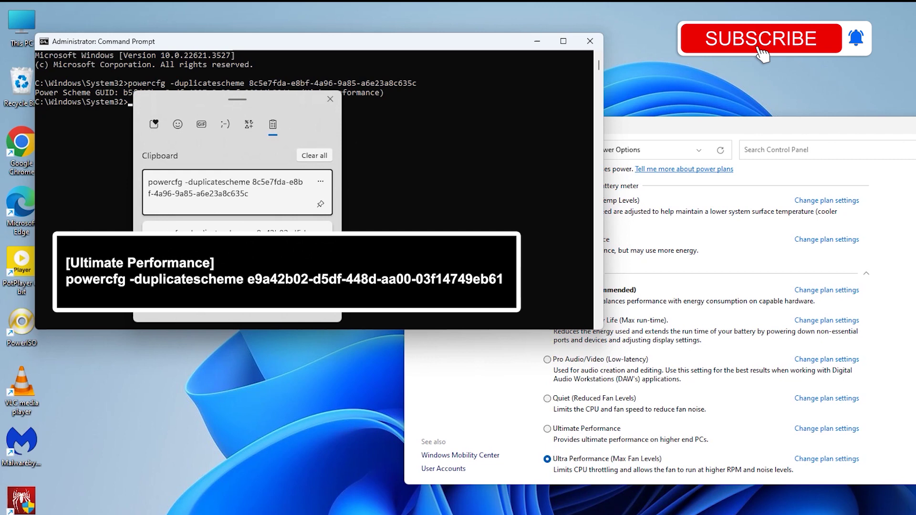
{"action": "key", "text": "Down"}
{"action": "key", "text": "Return"}
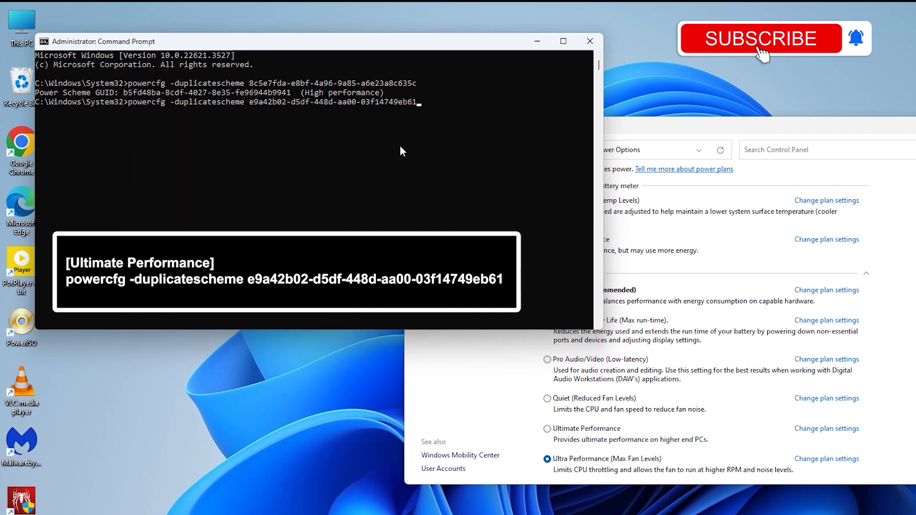
{"action": "key", "text": "Return"}
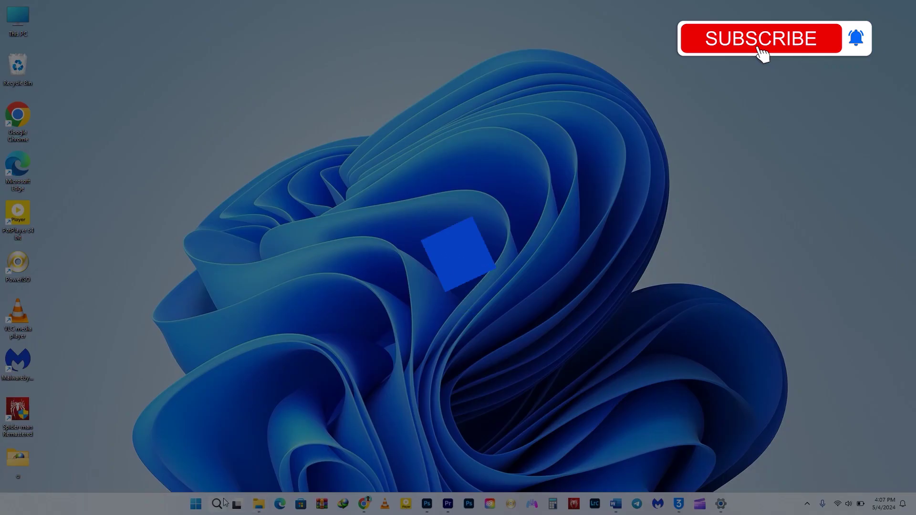
Apply best-performance visual effects, keeping thumbnails and smooth edges of screen fonts enabled
{"action": "key", "text": "super+s"}
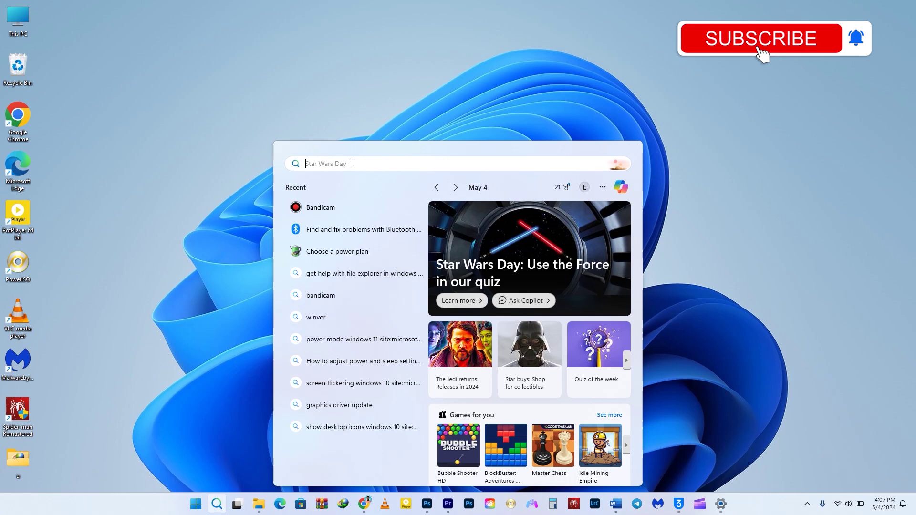
{"action": "type", "text": "view"}
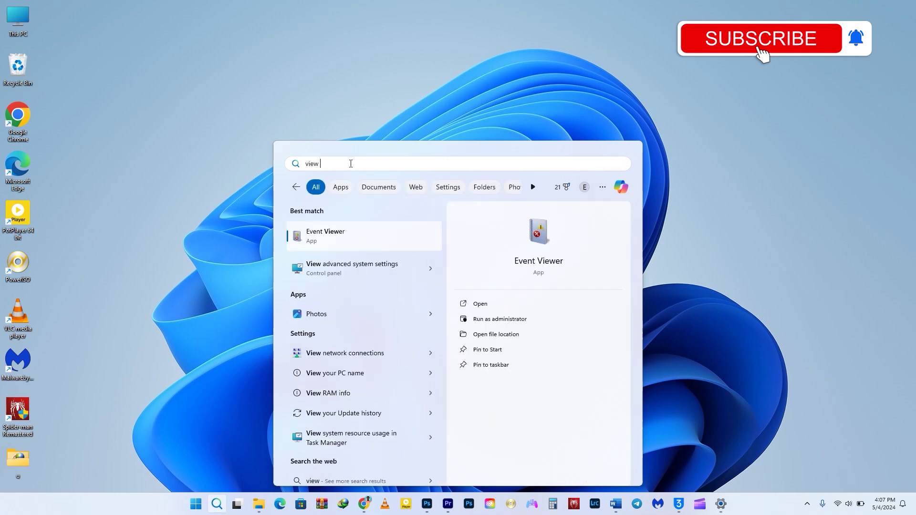
{"action": "left_click", "coordinate": [351, 265]}
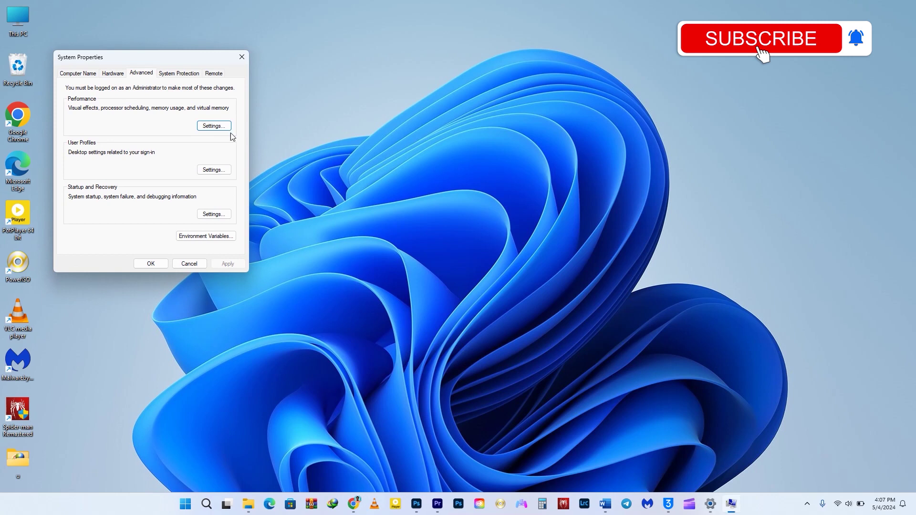
{"action": "left_click_drag", "start_coordinate": [184, 57], "coordinate": [464, 86]}
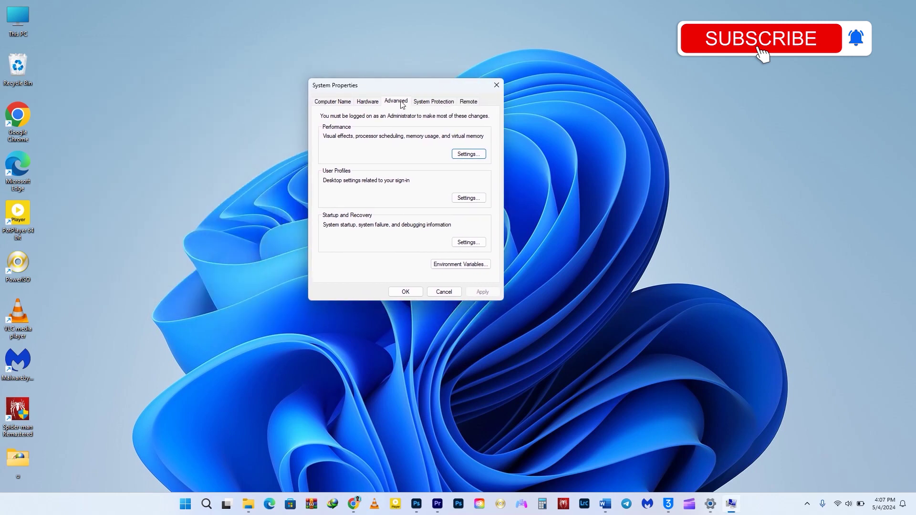
{"action": "left_click", "coordinate": [467, 154]}
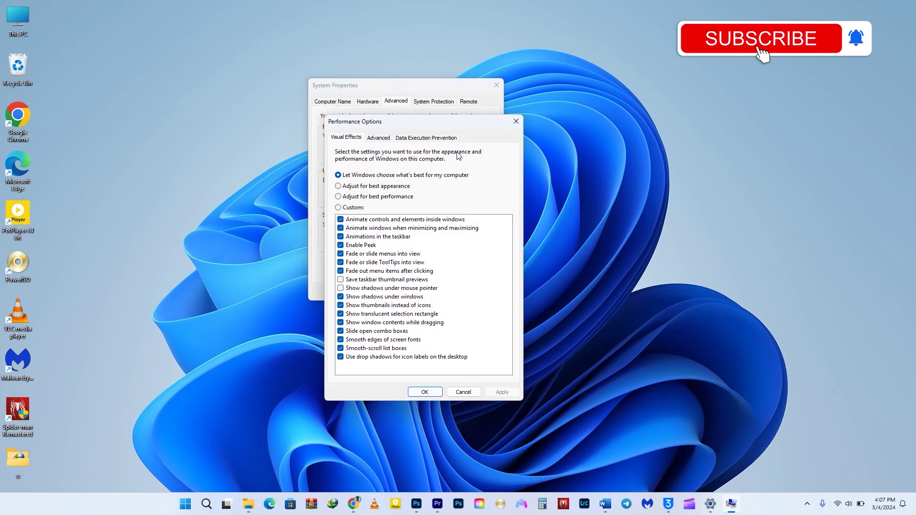
{"action": "left_click", "coordinate": [338, 197]}
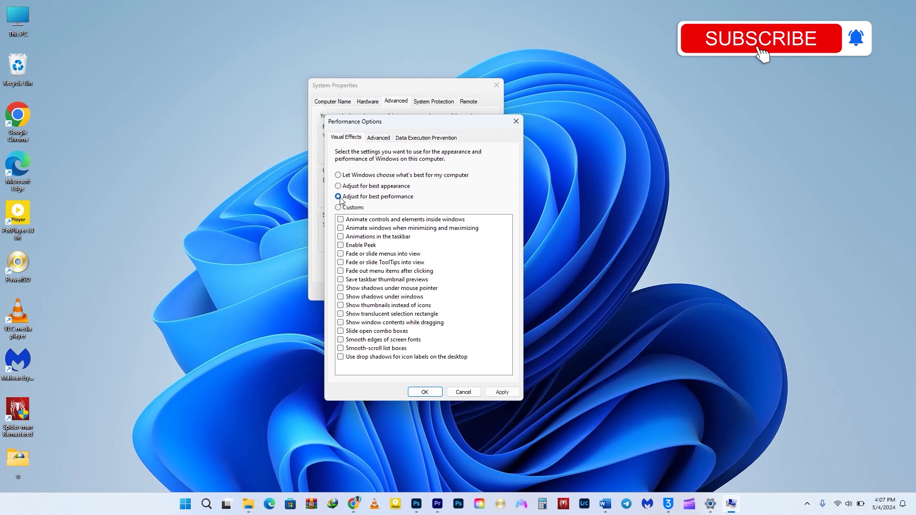
{"action": "left_click", "coordinate": [341, 305]}
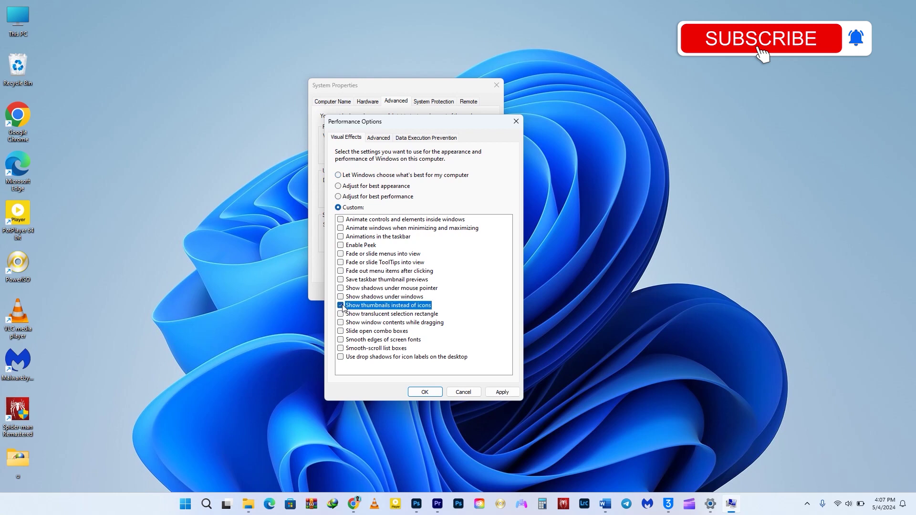
{"action": "left_click", "coordinate": [341, 340]}
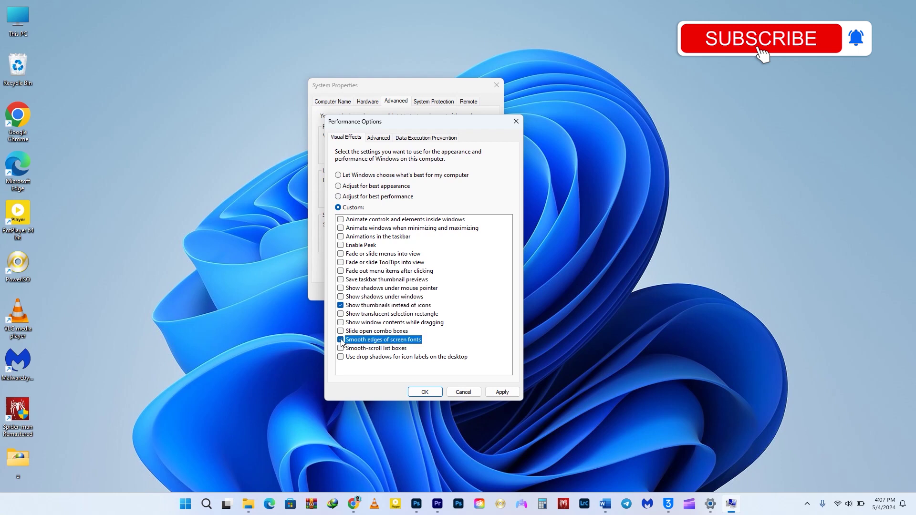
{"action": "left_click", "coordinate": [501, 393]}
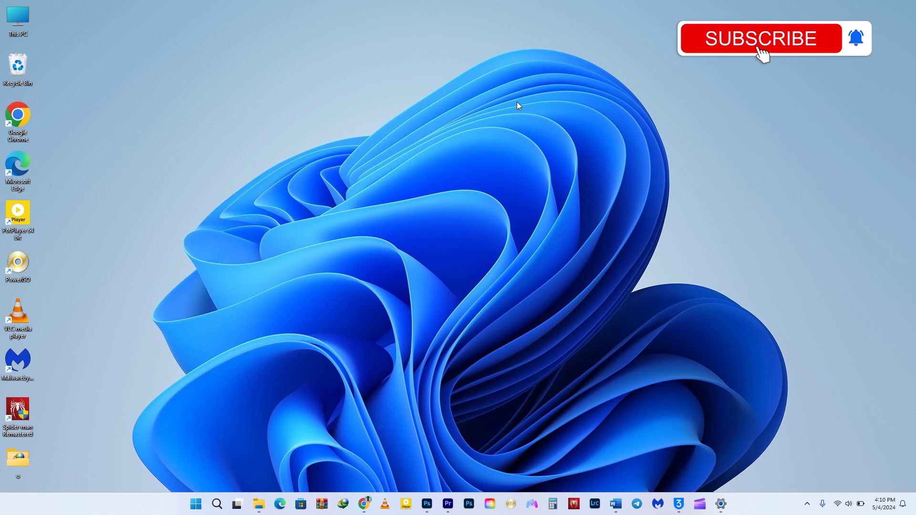
Switch Microsoft Teams off in the Apps > Startup list in Settings
{"action": "key", "text": "super"}
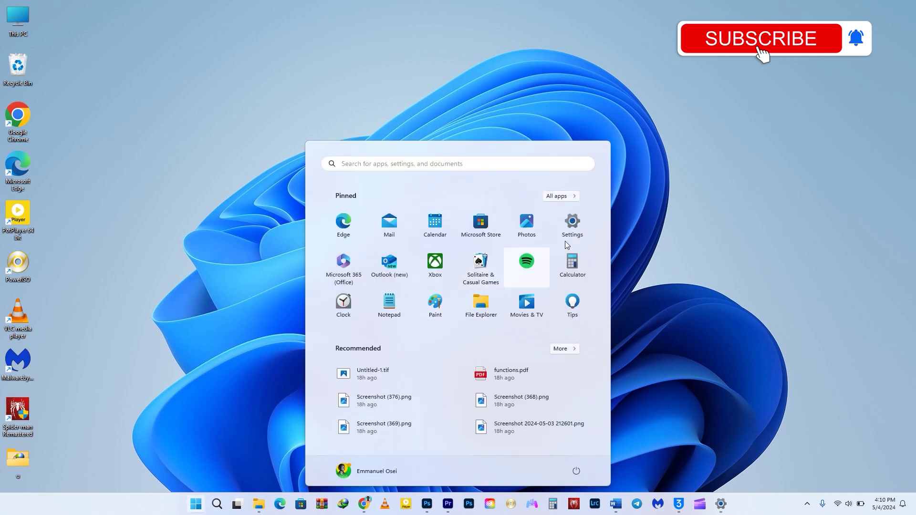
{"action": "left_click", "coordinate": [572, 232]}
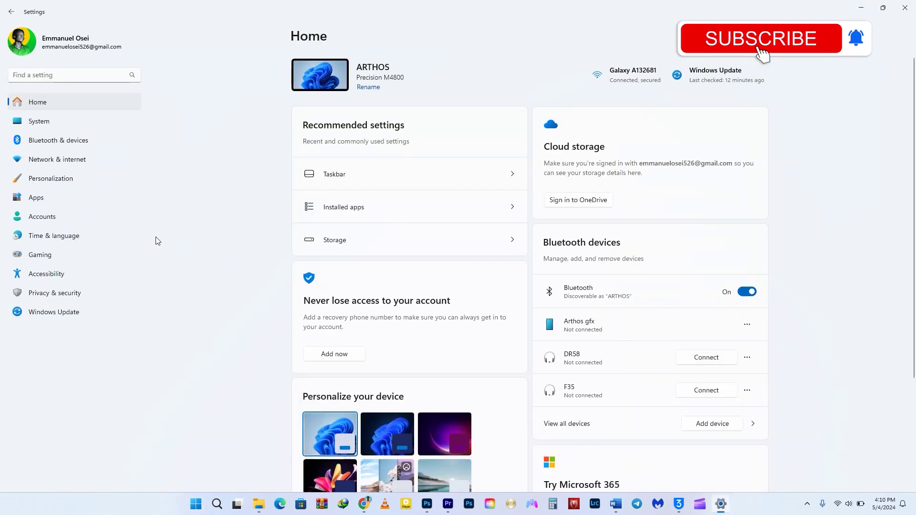
{"action": "left_click", "coordinate": [90, 202]}
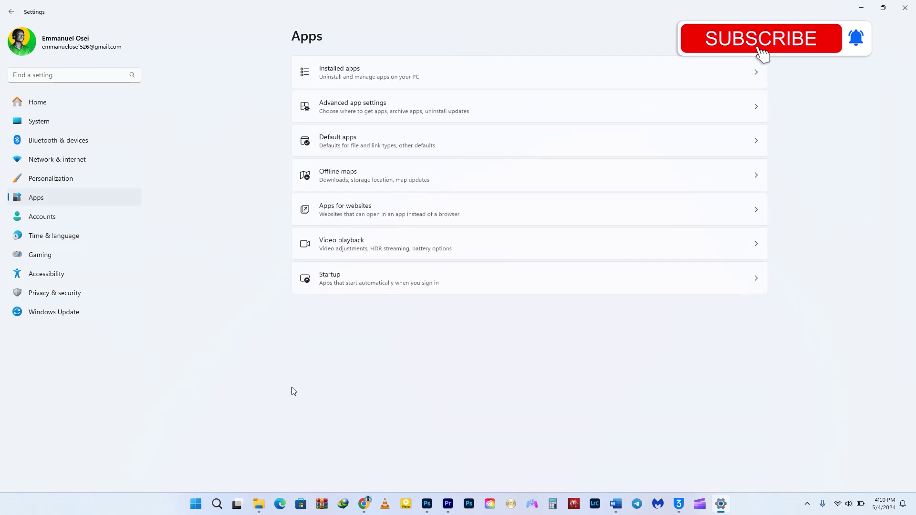
{"action": "left_click", "coordinate": [387, 285]}
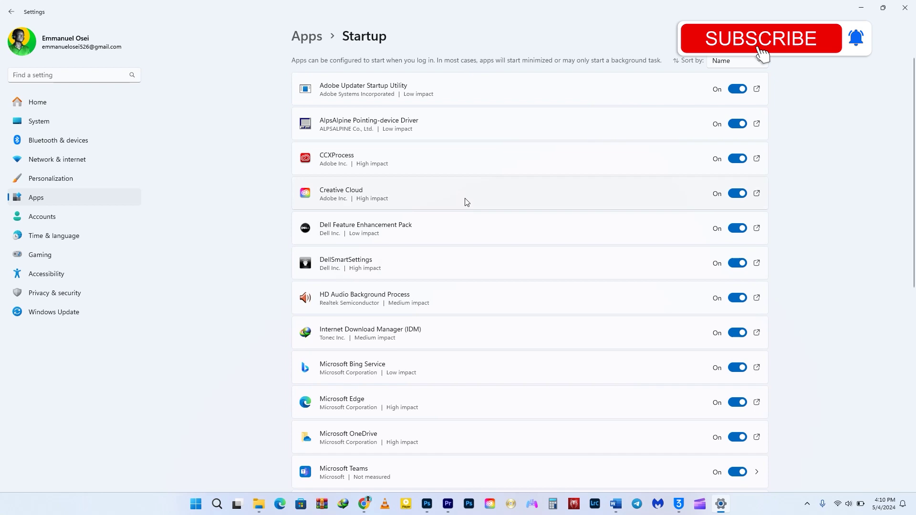
{"action": "scroll", "coordinate": [466, 202], "scroll_direction": "down", "scroll_amount": 5}
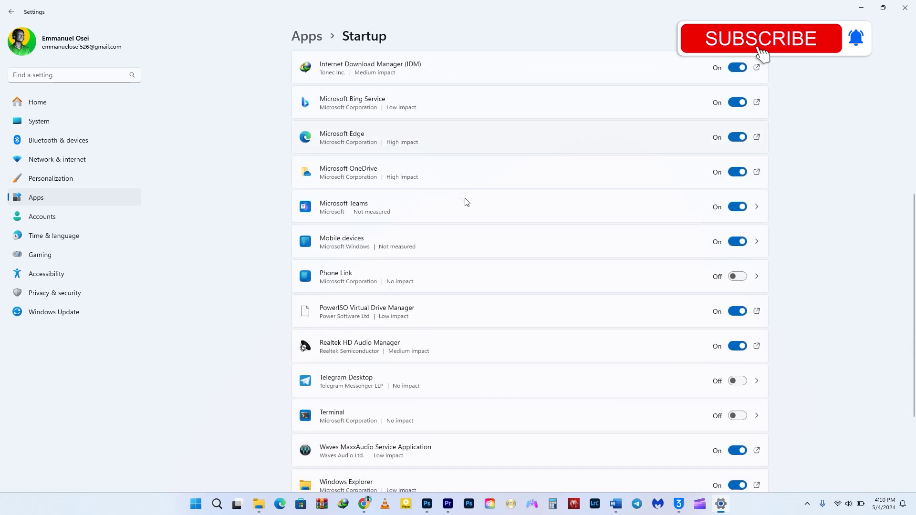
{"action": "scroll", "coordinate": [467, 202], "scroll_direction": "down", "scroll_amount": 3}
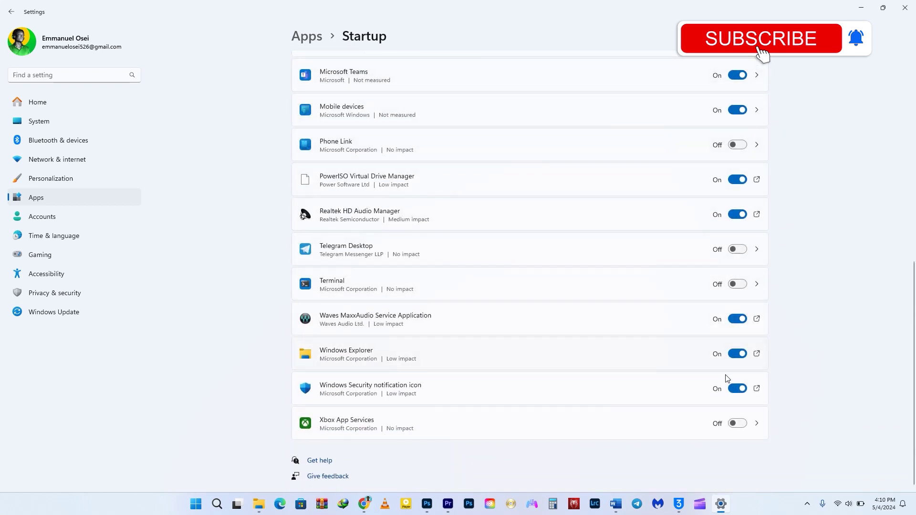
{"action": "scroll", "coordinate": [551, 235], "scroll_direction": "up", "scroll_amount": 3}
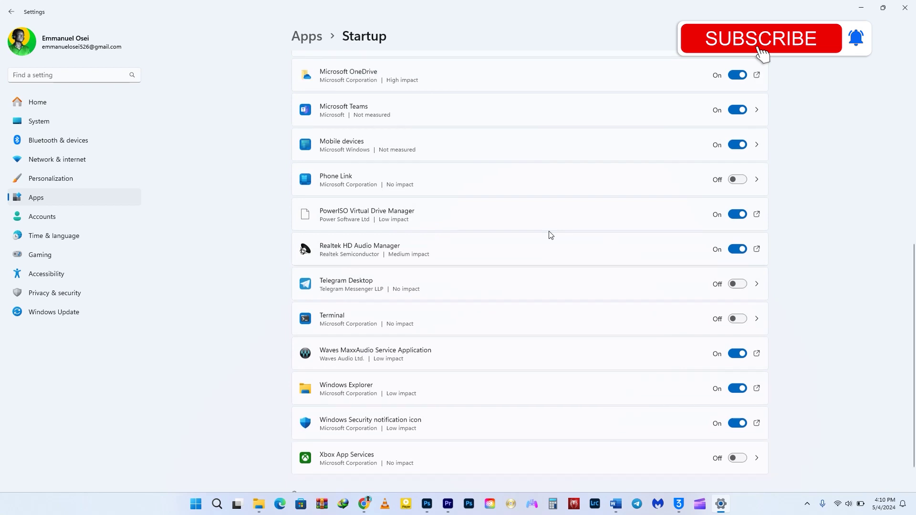
{"action": "scroll", "coordinate": [551, 234], "scroll_direction": "up", "scroll_amount": 2}
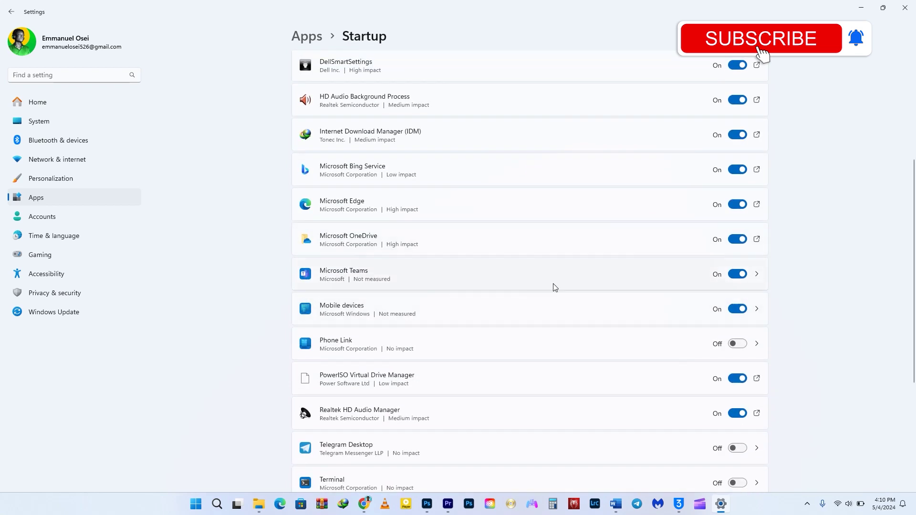
{"action": "left_click", "coordinate": [741, 278]}
{"action": "scroll", "coordinate": [564, 257], "scroll_direction": "down", "scroll_amount": 3}
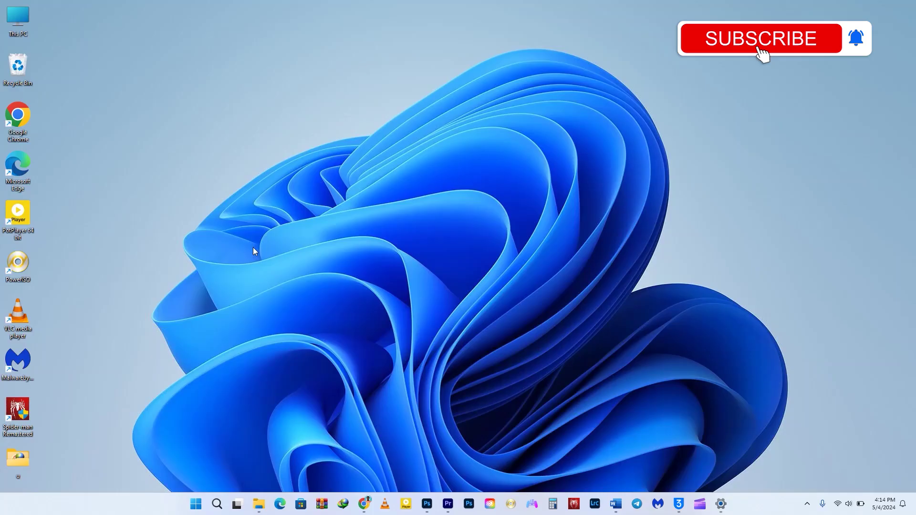
Set Microsoft Teams' 'Let this app run in background' advanced option to Never
{"action": "left_click", "coordinate": [195, 504]}
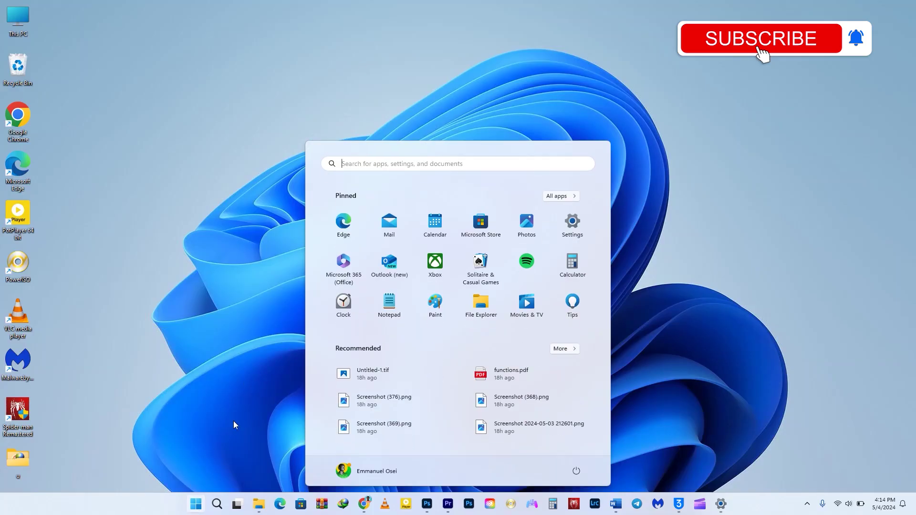
{"action": "left_click", "coordinate": [572, 223]}
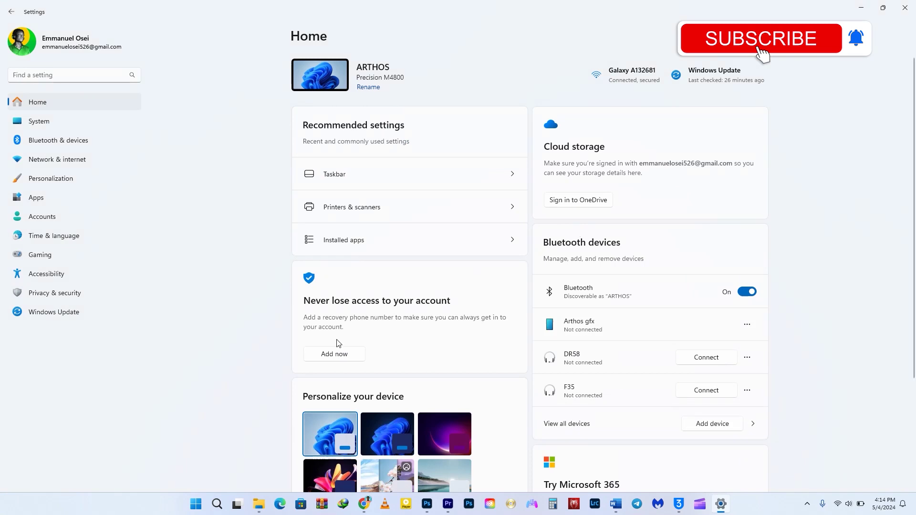
{"action": "left_click", "coordinate": [56, 194]}
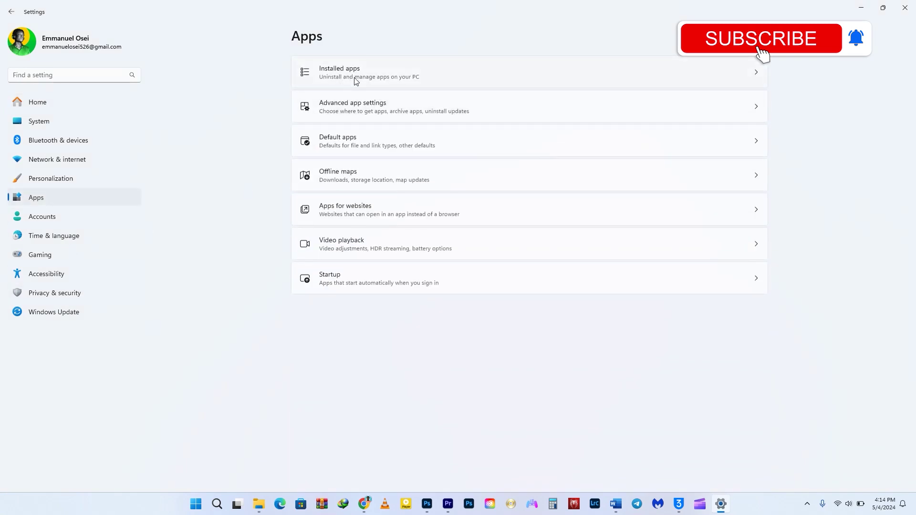
{"action": "left_click", "coordinate": [354, 77]}
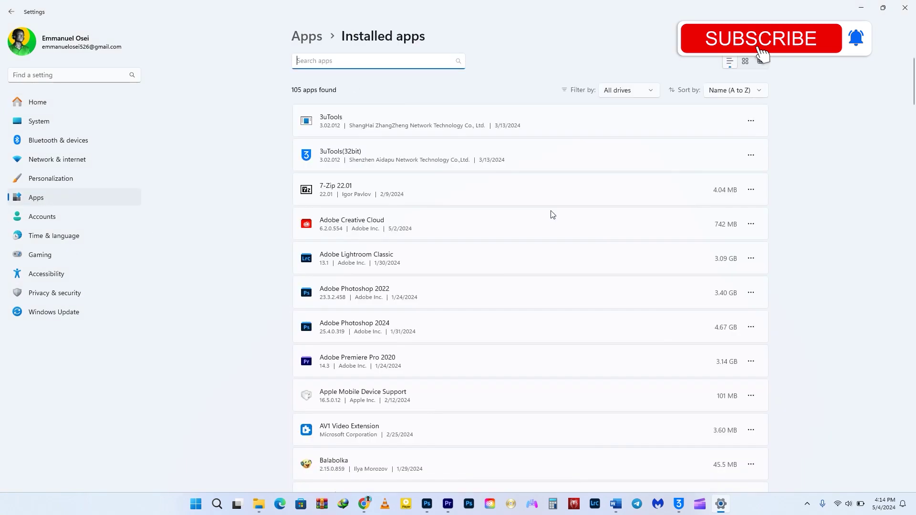
{"action": "scroll", "coordinate": [552, 214], "scroll_direction": "down", "scroll_amount": 10}
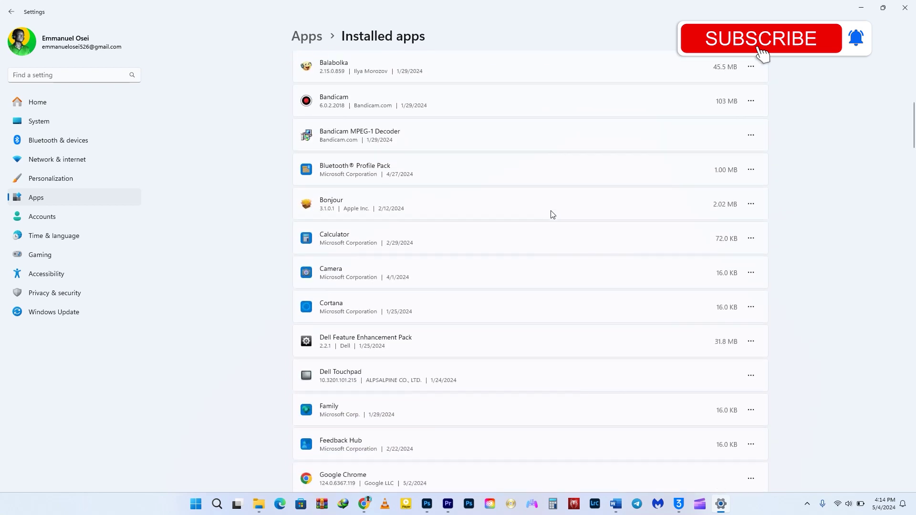
{"action": "scroll", "coordinate": [552, 214], "scroll_direction": "down", "scroll_amount": 8}
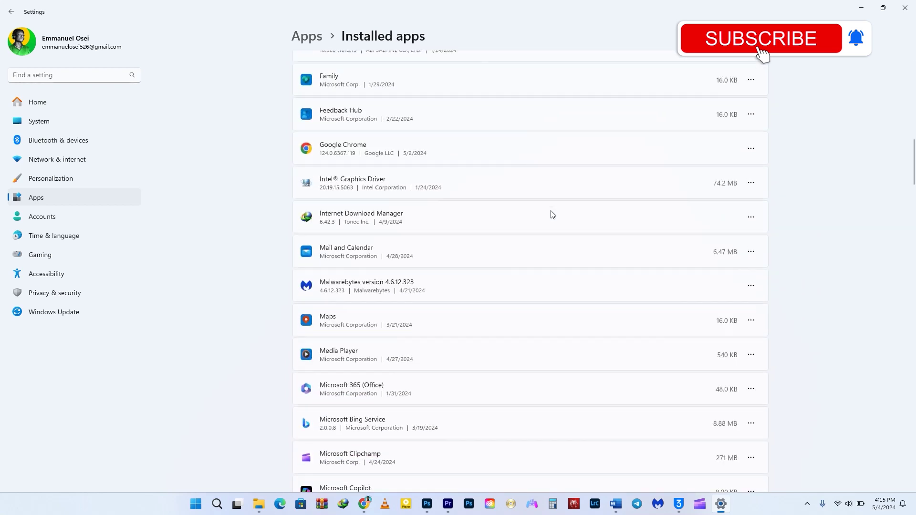
{"action": "scroll", "coordinate": [552, 214], "scroll_direction": "down", "scroll_amount": 5}
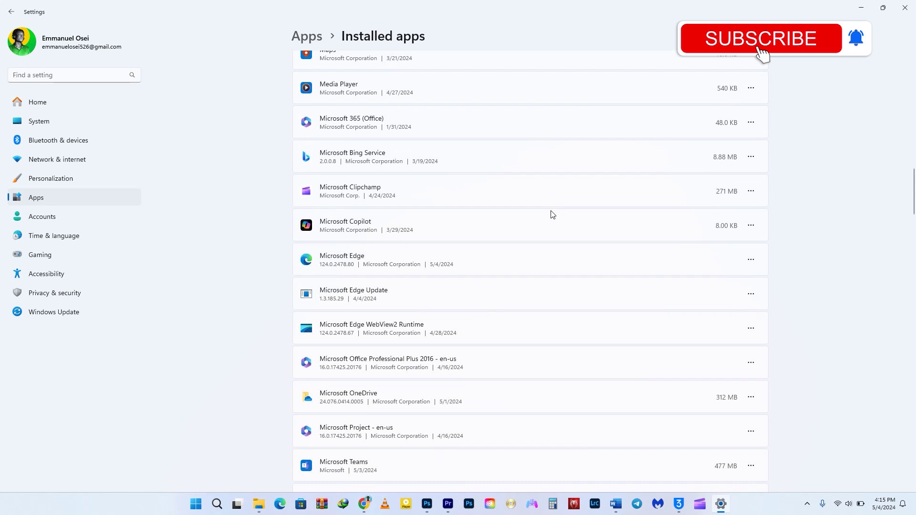
{"action": "scroll", "coordinate": [552, 214], "scroll_direction": "down", "scroll_amount": 2}
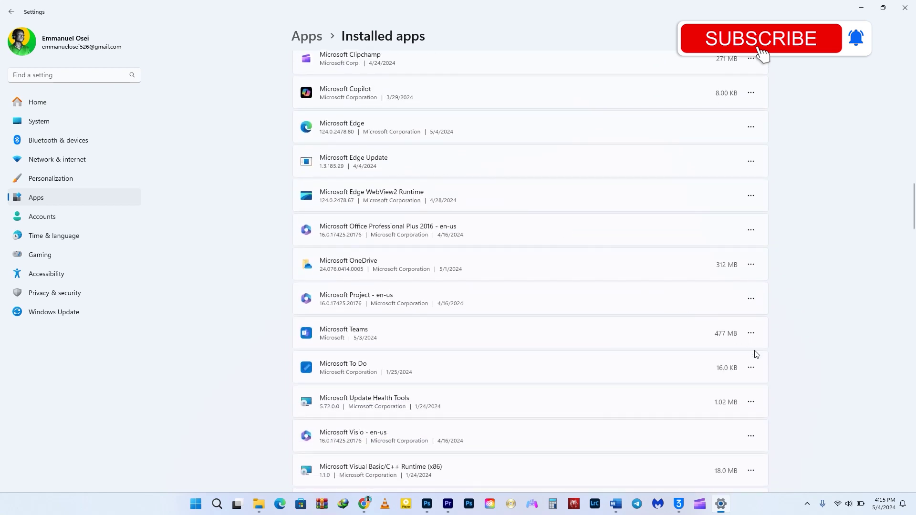
{"action": "left_click", "coordinate": [751, 333]}
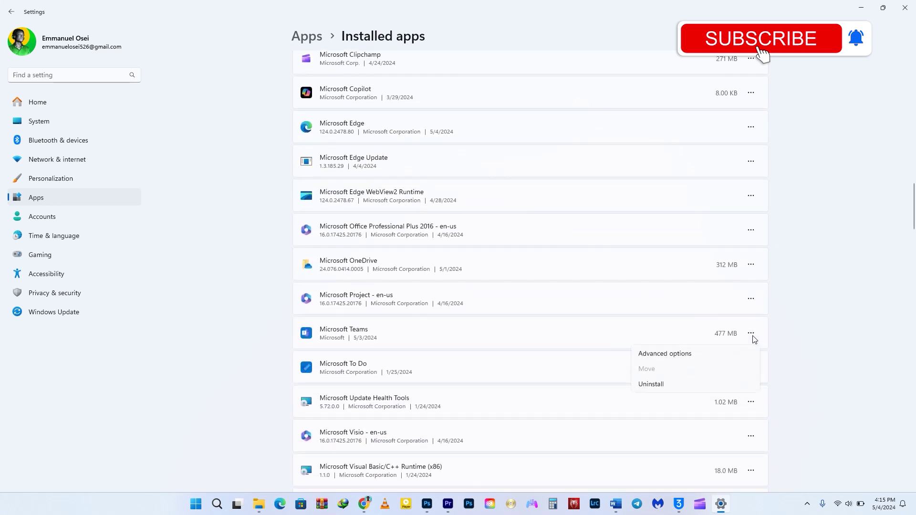
{"action": "left_click", "coordinate": [705, 358]}
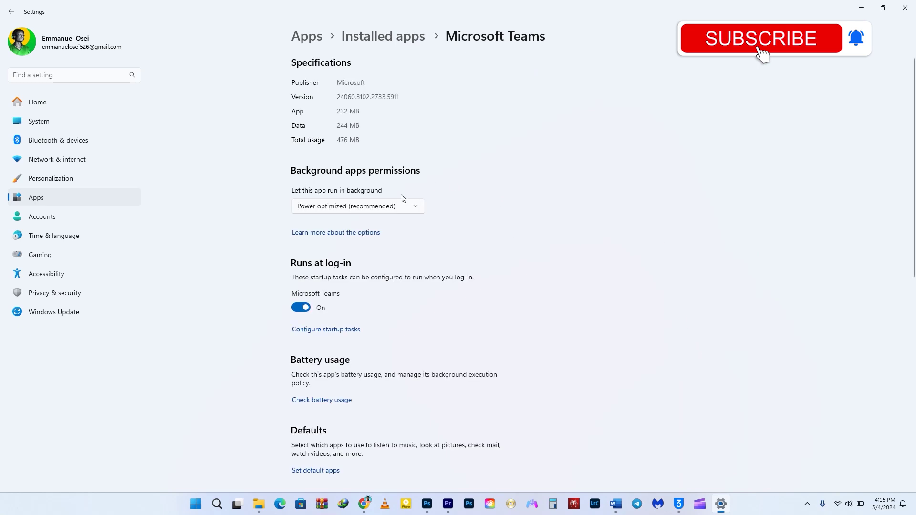
{"action": "left_click", "coordinate": [355, 209]}
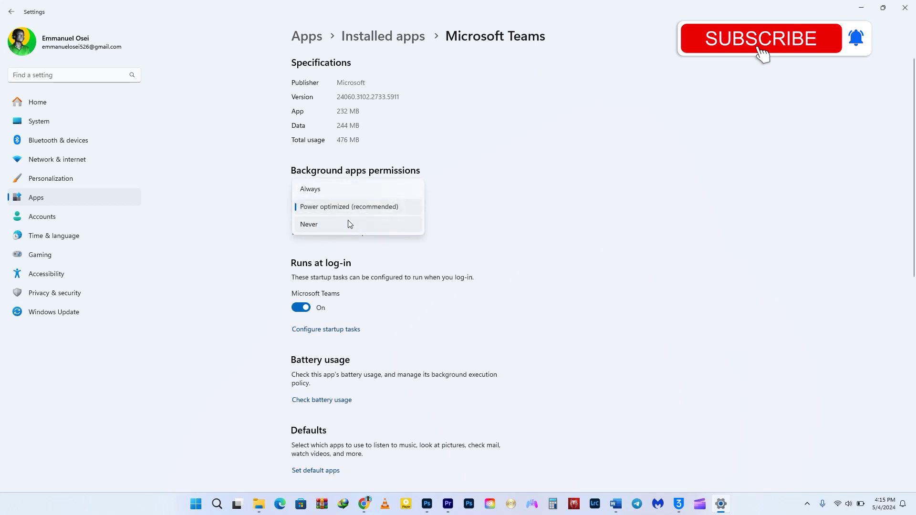
{"action": "left_click", "coordinate": [343, 225]}
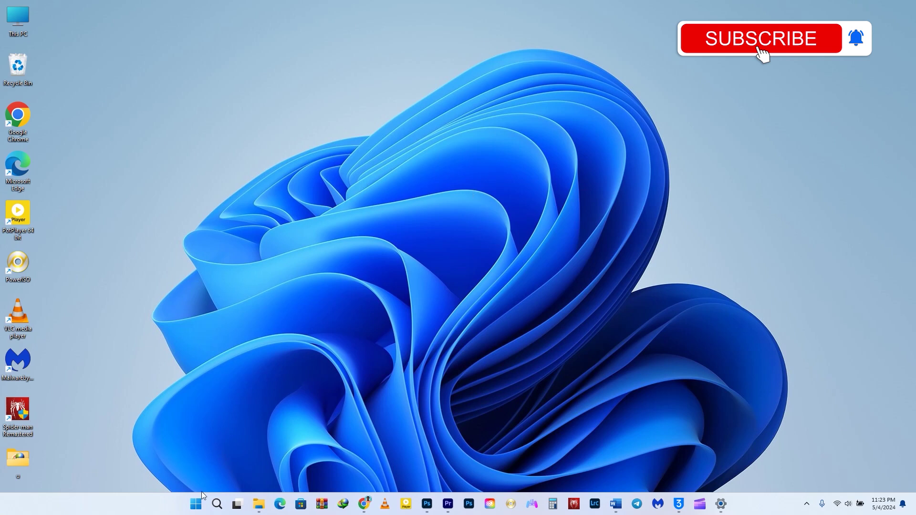
{"action": "left_click", "coordinate": [196, 503]}
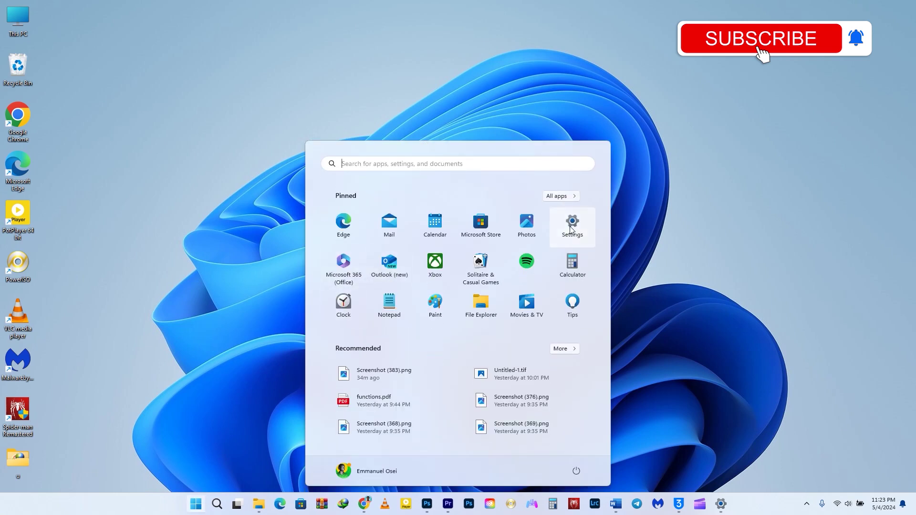
{"action": "left_click", "coordinate": [571, 224]}
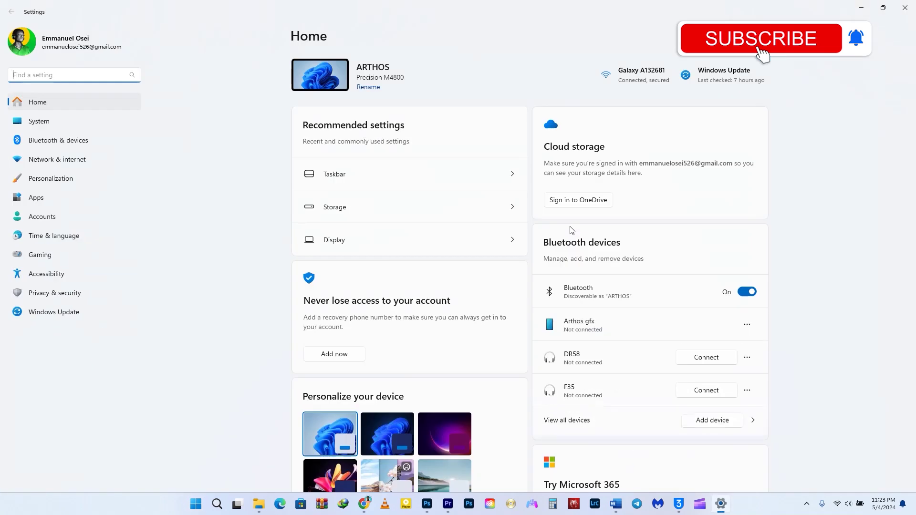
{"action": "left_click", "coordinate": [83, 213]}
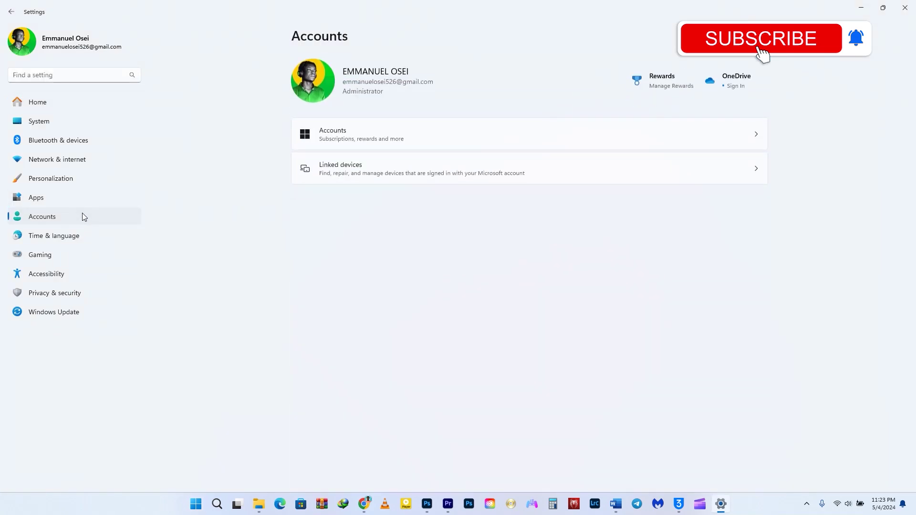
{"action": "left_click", "coordinate": [394, 142]}
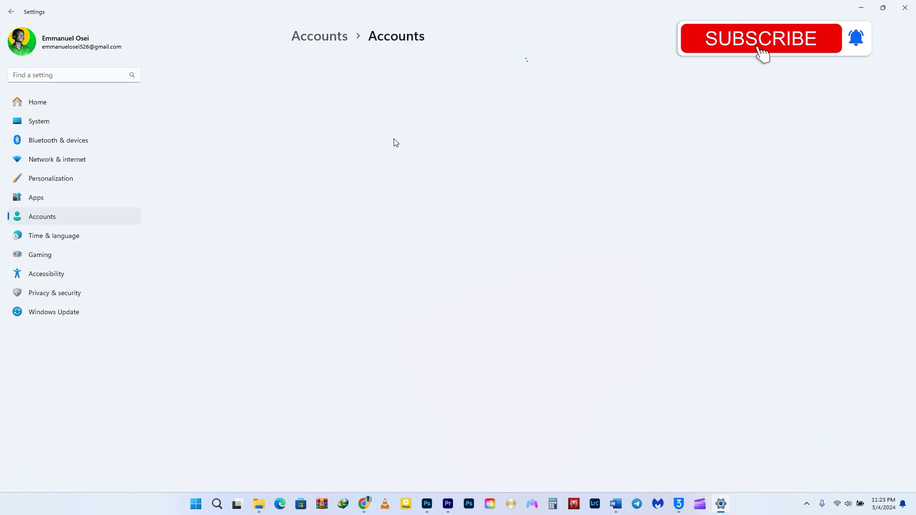
{"action": "scroll", "coordinate": [435, 268], "scroll_direction": "down", "scroll_amount": 3}
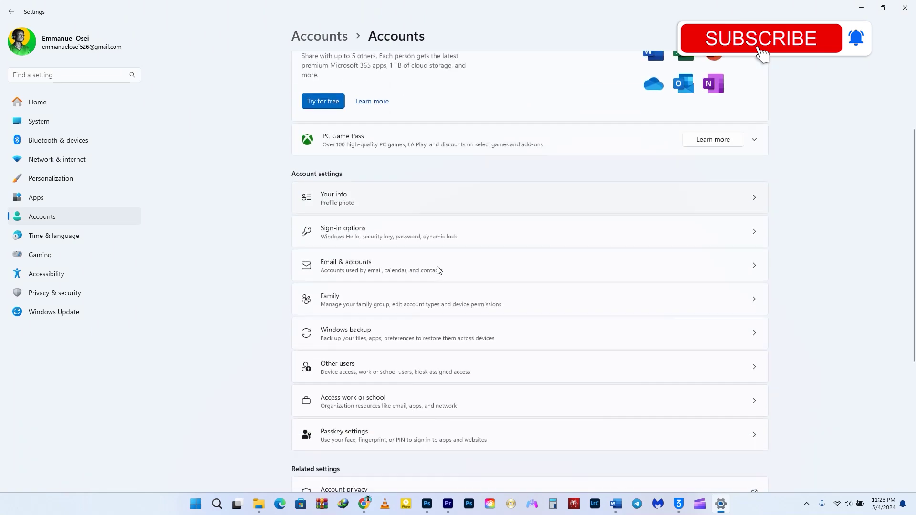
{"action": "left_click", "coordinate": [384, 234]}
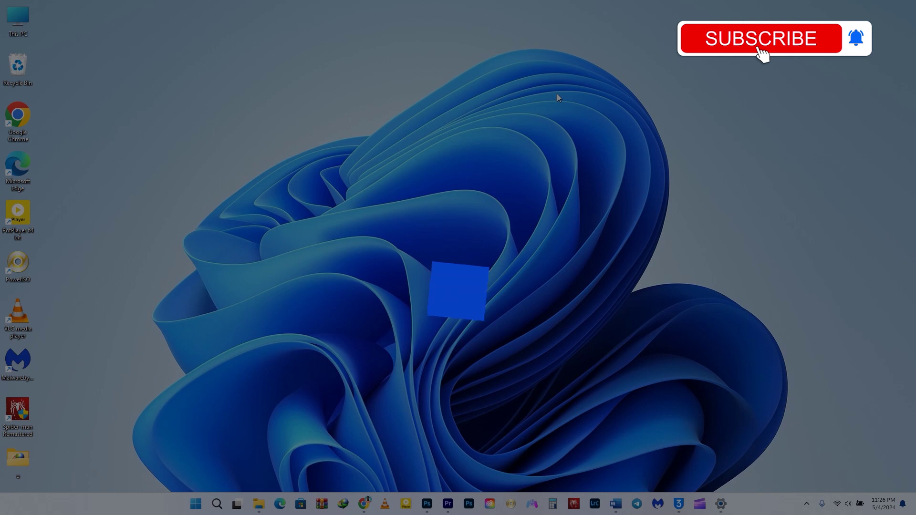
Launch Settings from Start and go to Gaming > Game Mode
{"action": "left_click", "coordinate": [195, 504]}
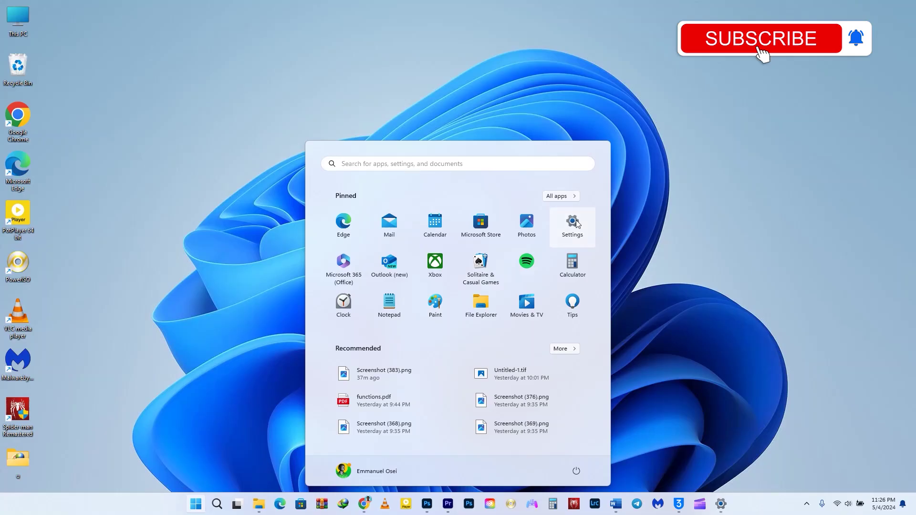
{"action": "left_click", "coordinate": [575, 221]}
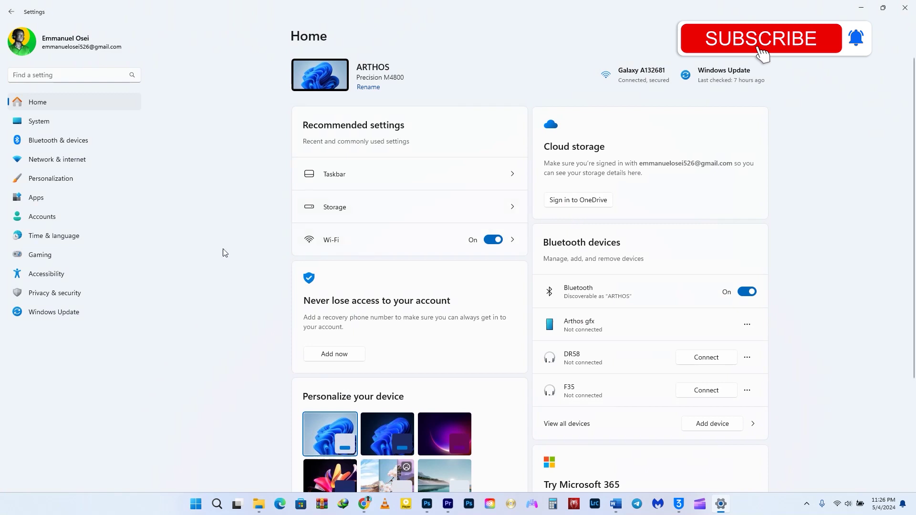
{"action": "left_click", "coordinate": [61, 257]}
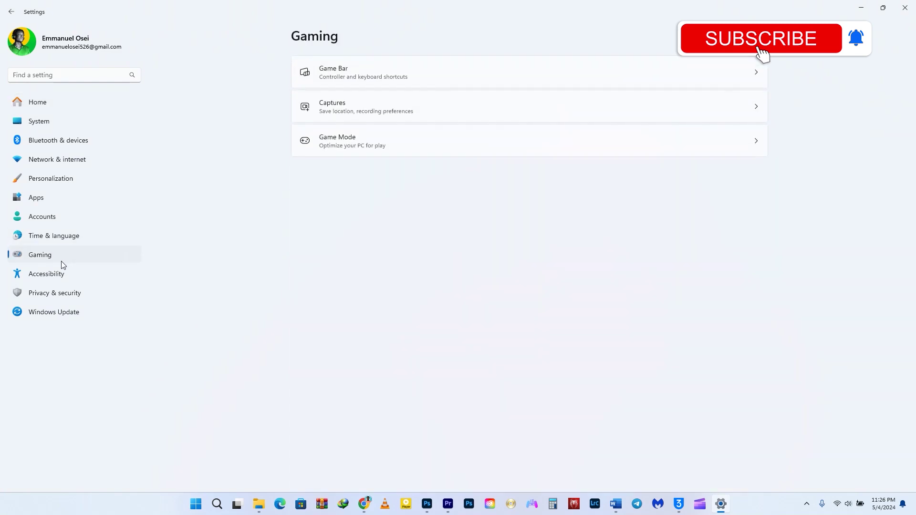
{"action": "left_click", "coordinate": [412, 154]}
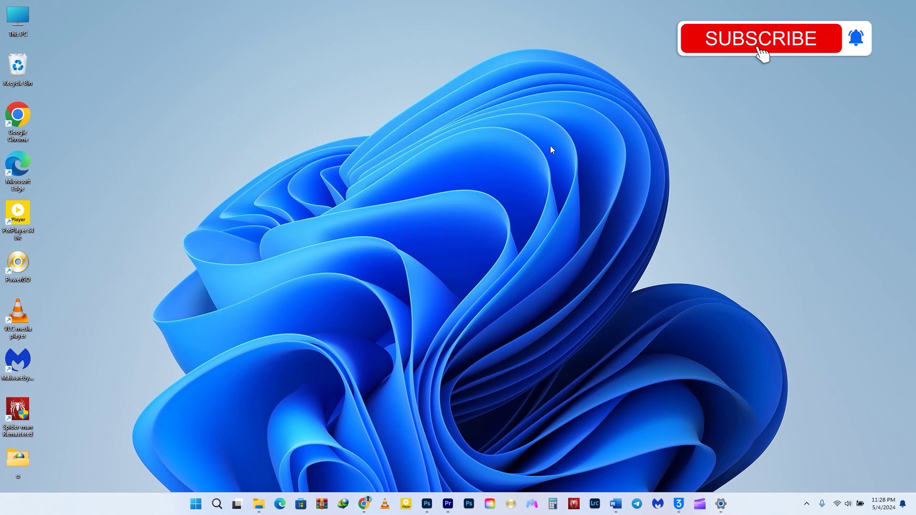
{"action": "left_click", "coordinate": [195, 504]}
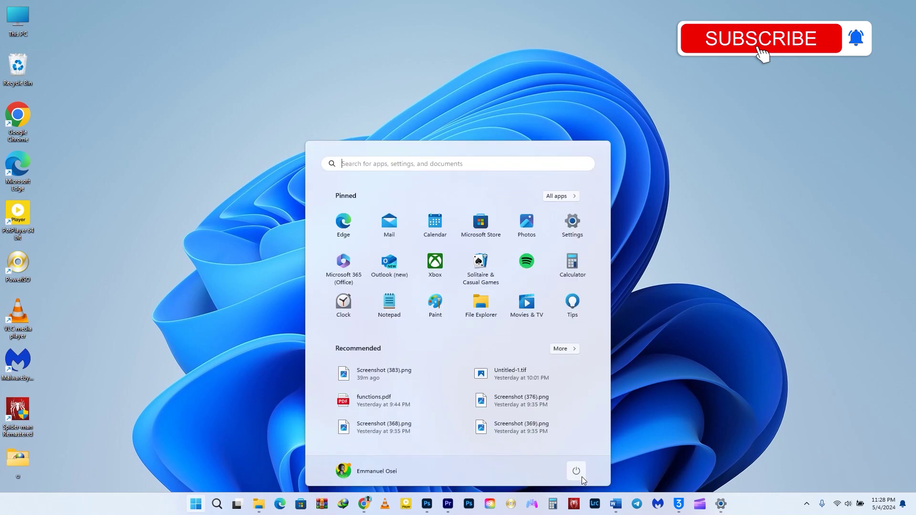
{"action": "left_click", "coordinate": [582, 476]}
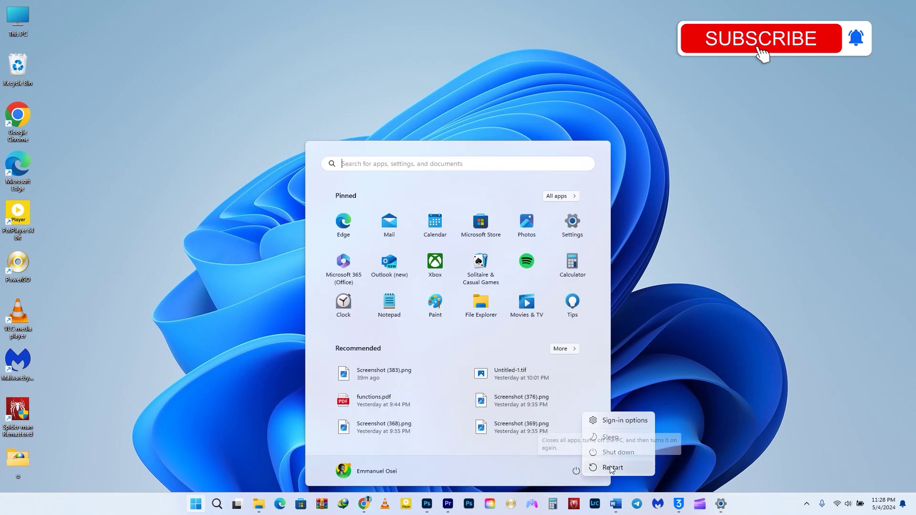
{"action": "left_click", "coordinate": [552, 466]}
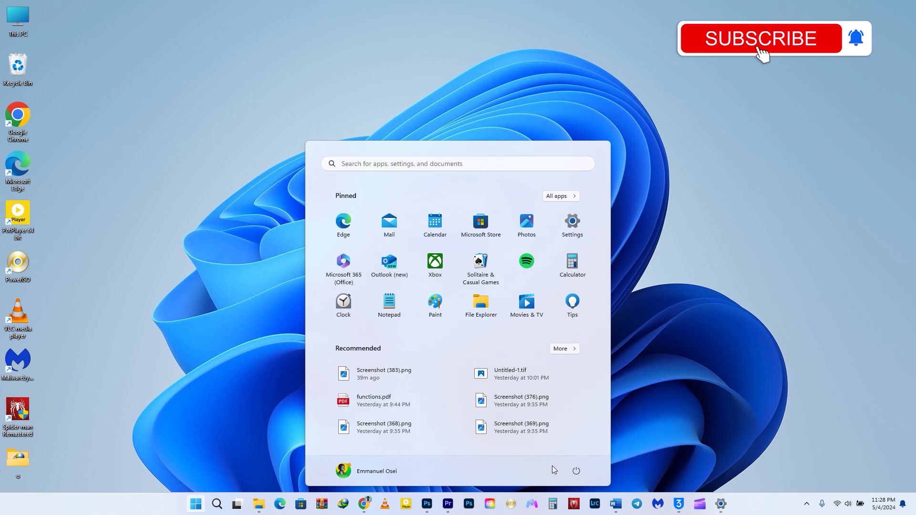
{"action": "left_click", "coordinate": [666, 161]}
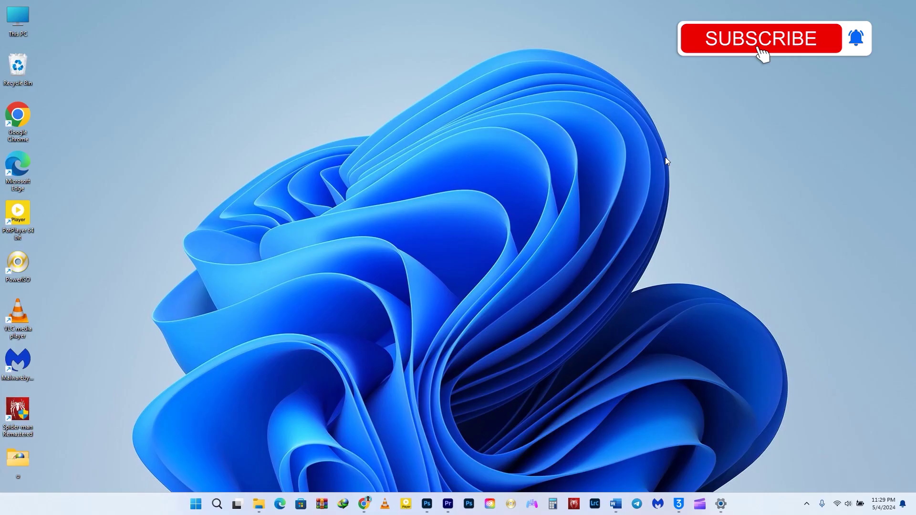
Go to the Windows Update page in Settings and run Check for updates
{"action": "left_click", "coordinate": [720, 504]}
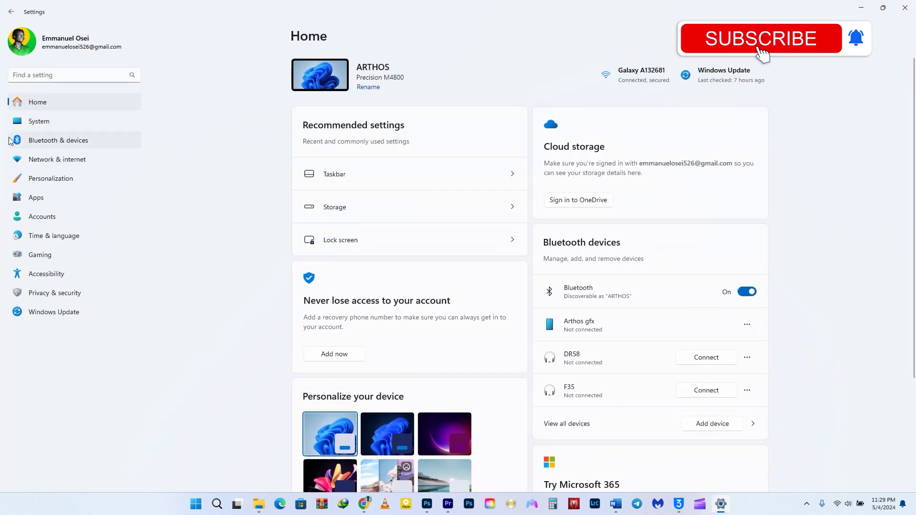
{"action": "left_click", "coordinate": [53, 312]}
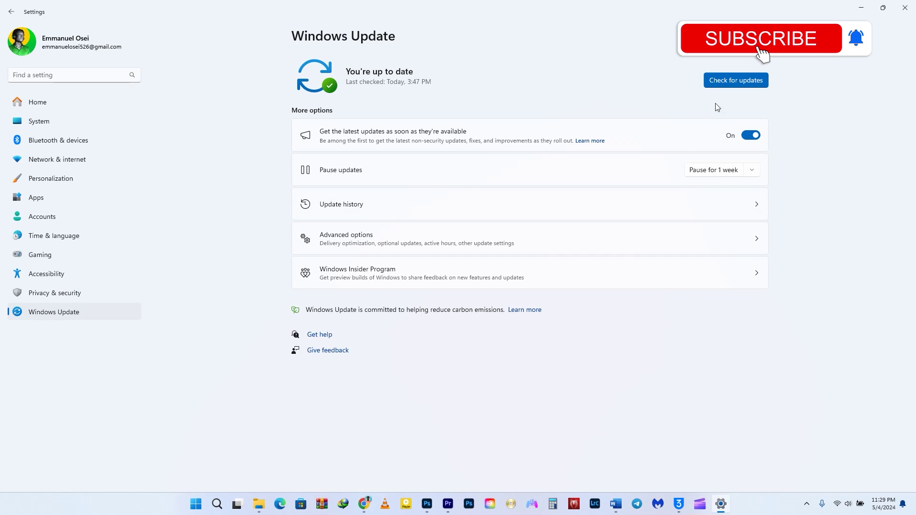
{"action": "left_click", "coordinate": [747, 76]}
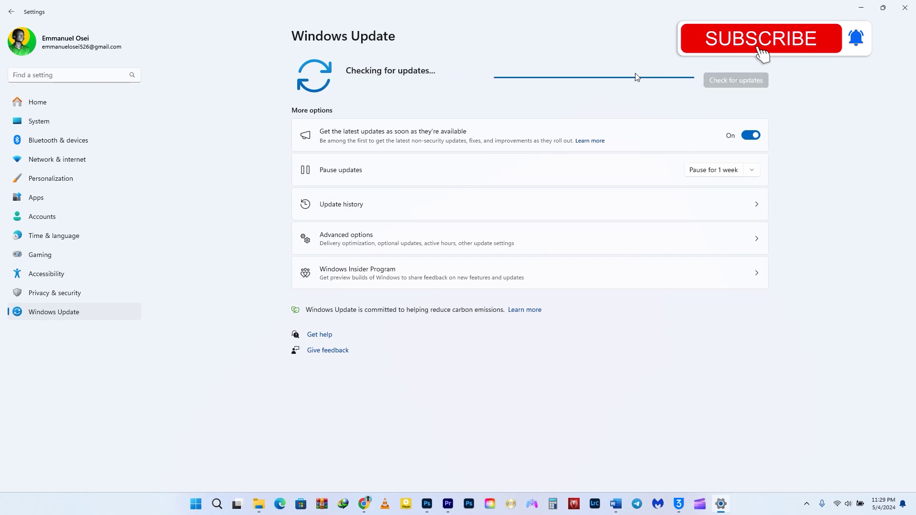